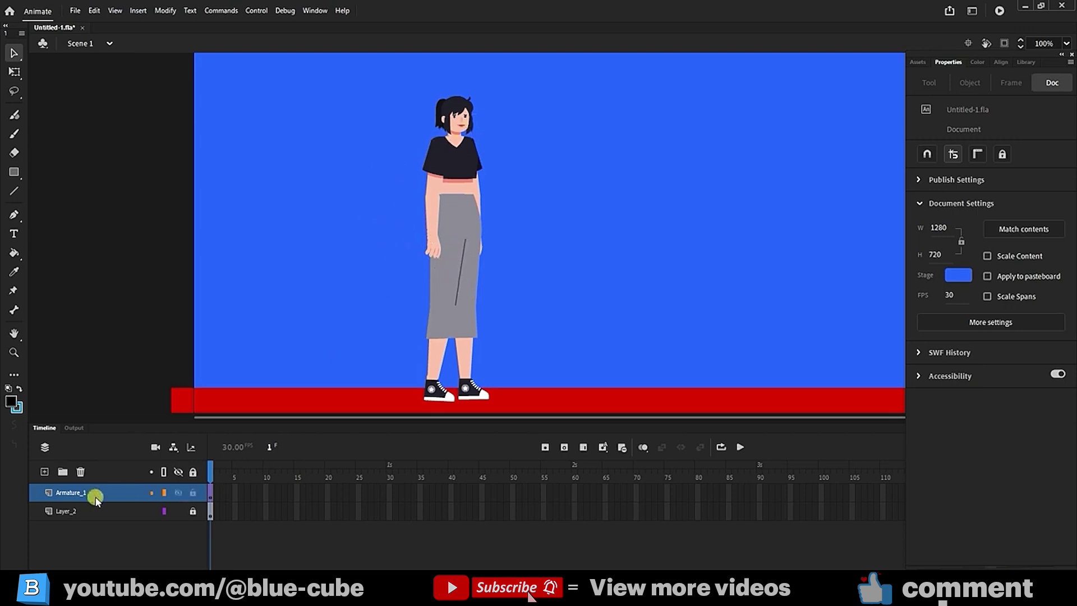
- Nudge the character on the Armature_1 layer slightly on the stage and open its ch1 symbol for editing in place
left_click(119, 498)
left_click(73, 493)
left_click_drag(481, 269, 443, 256)
left_click(10, 72)
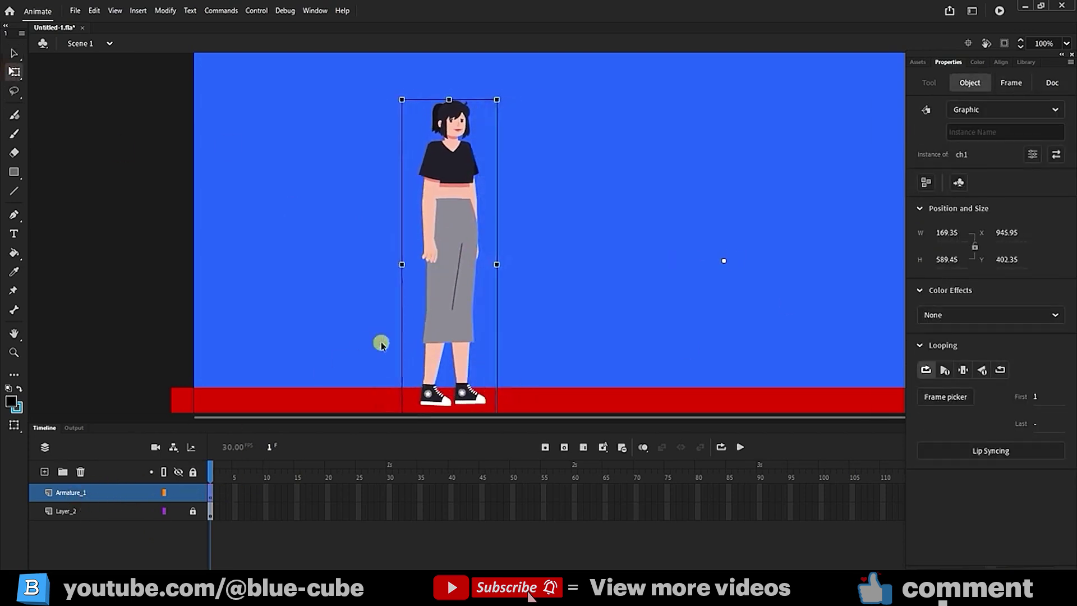
double_click(455, 223)
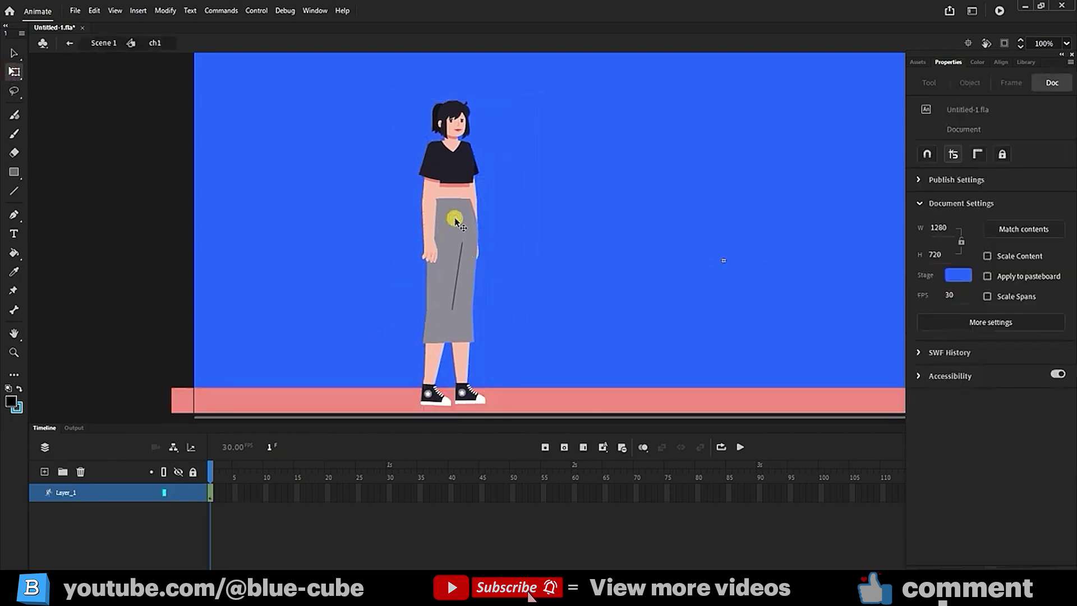
- Select the character's skirt to display the armature bones and undo the last change
left_click(13, 52)
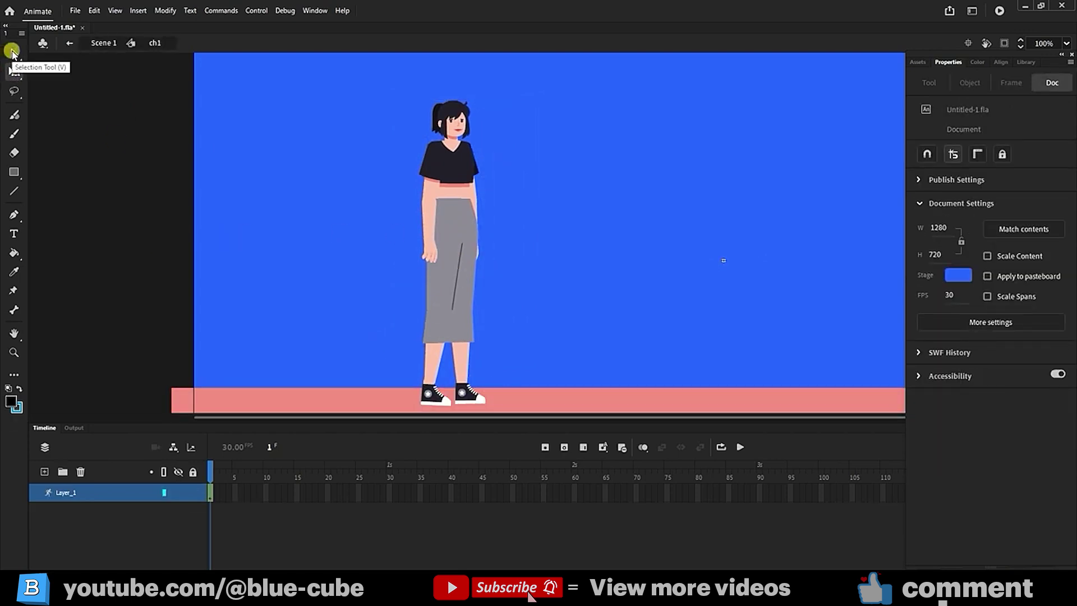
left_click(454, 227)
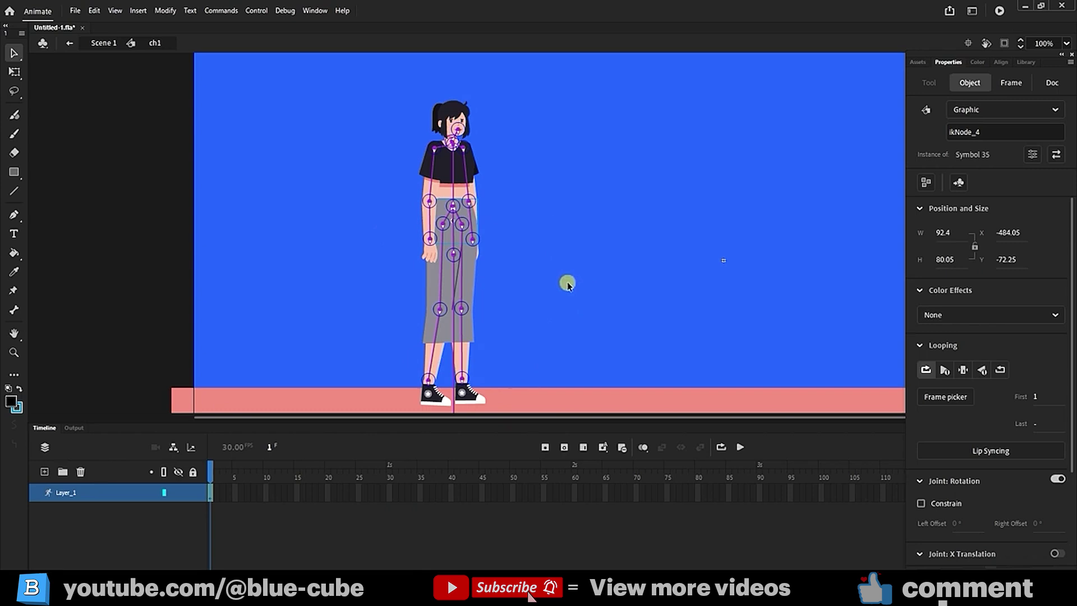
key("ctrl+z")
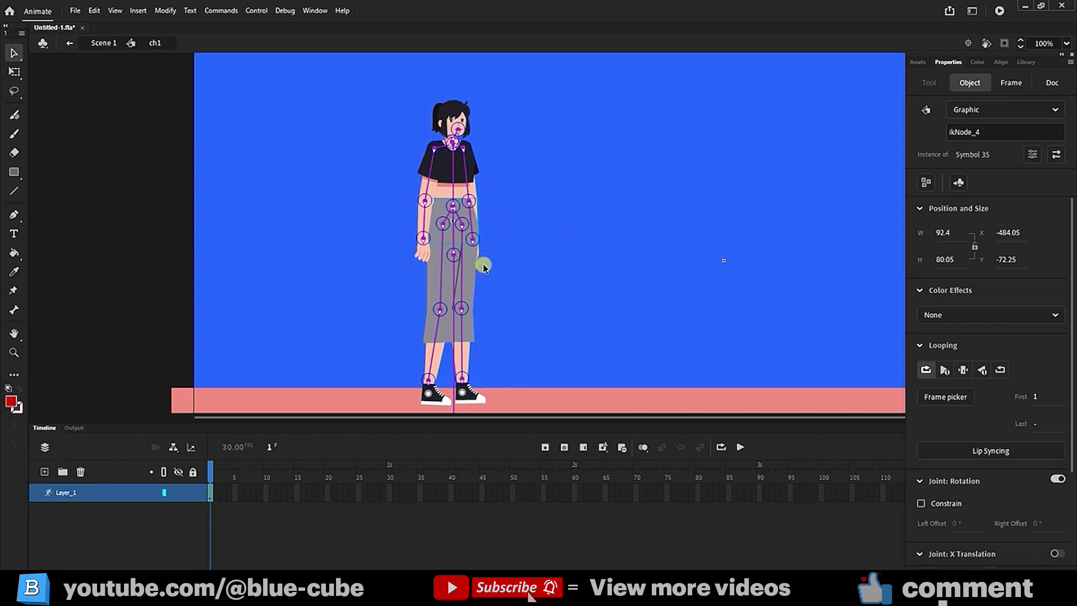
- Add a new layer above Layer_1 and draw a red rectangle about 44 by 35 px beside the character
left_click(41, 475)
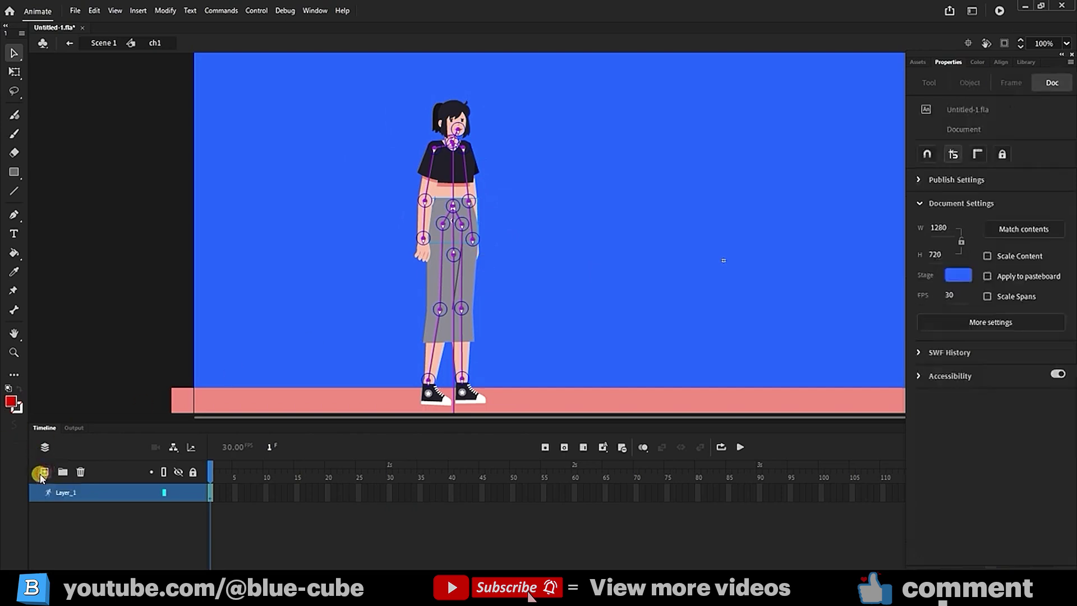
left_click(41, 473)
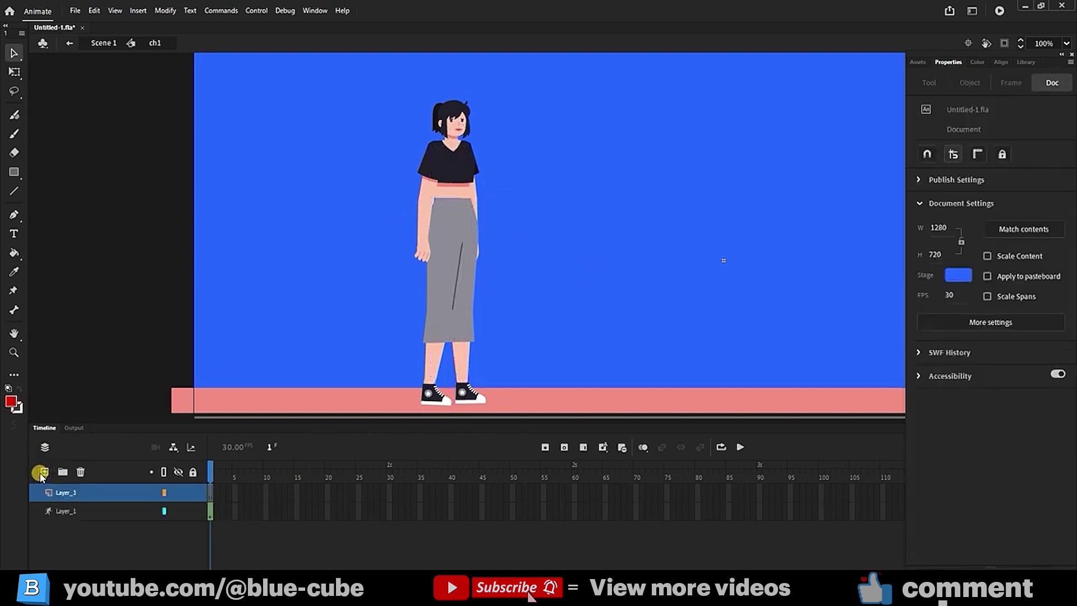
left_click(14, 172)
left_click(14, 171)
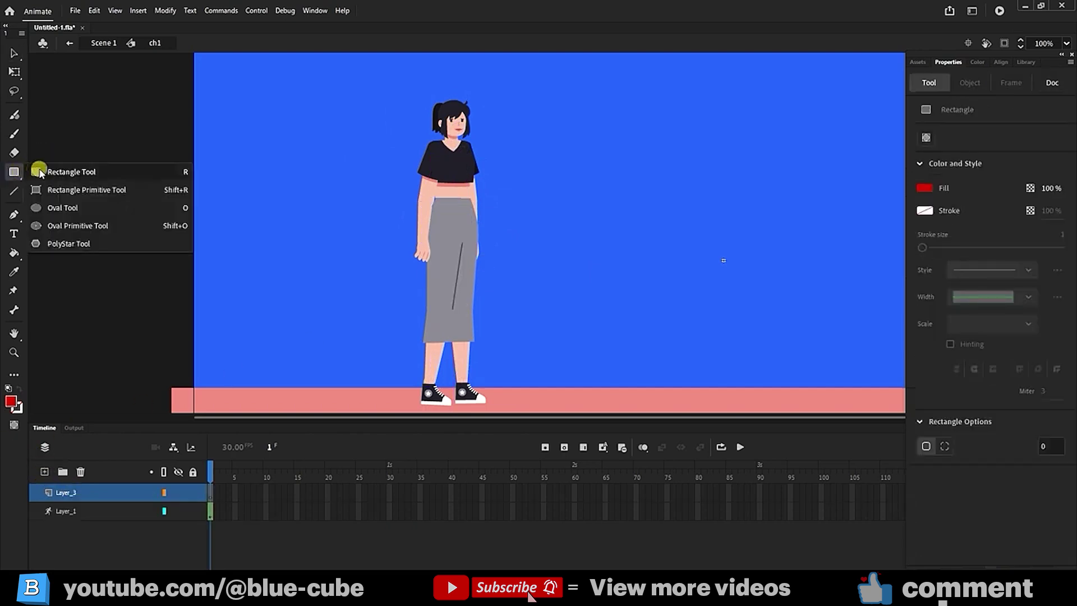
left_click(65, 168)
left_click_drag(333, 265, 357, 288)
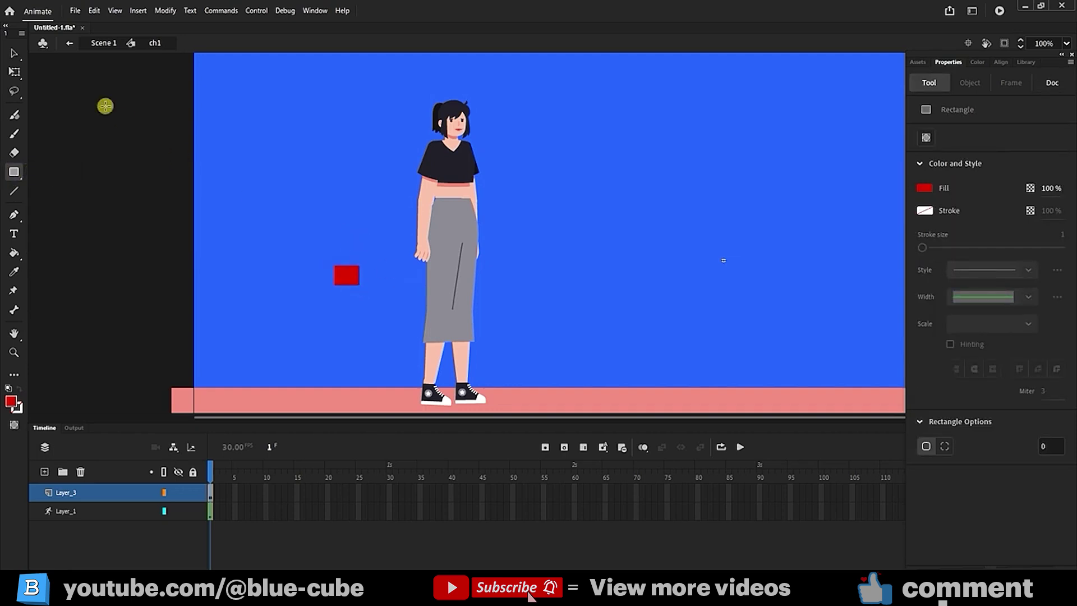
- Narrow the rectangle to about 38 px wide and change its fill to bright green #00FF00
left_click(14, 72)
left_click_drag(373, 236, 318, 310)
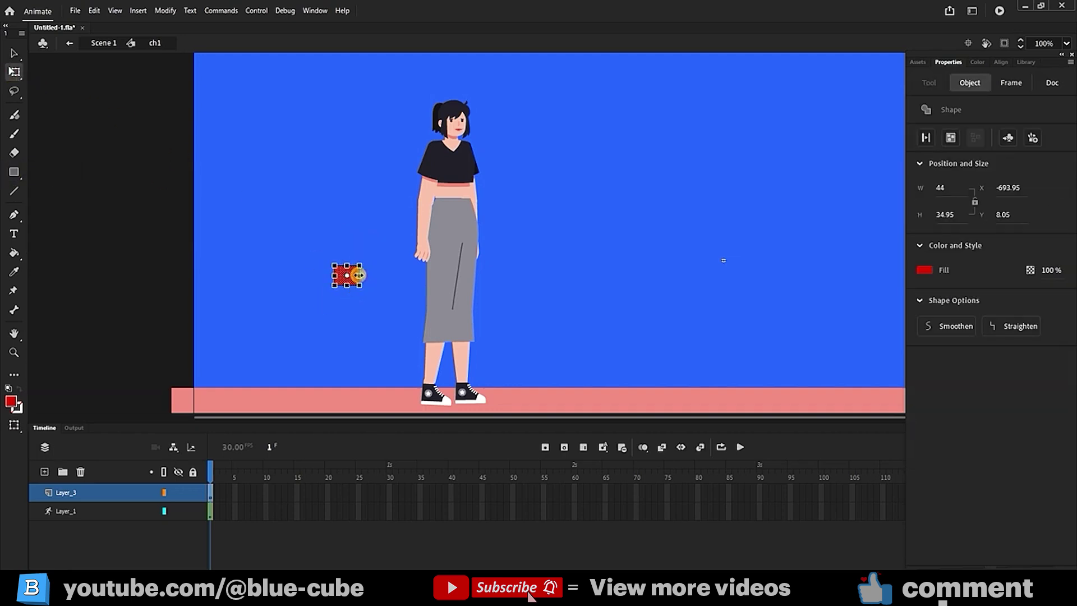
left_click_drag(358, 275, 354, 276)
left_click(372, 291)
left_click(344, 276)
left_click(925, 272)
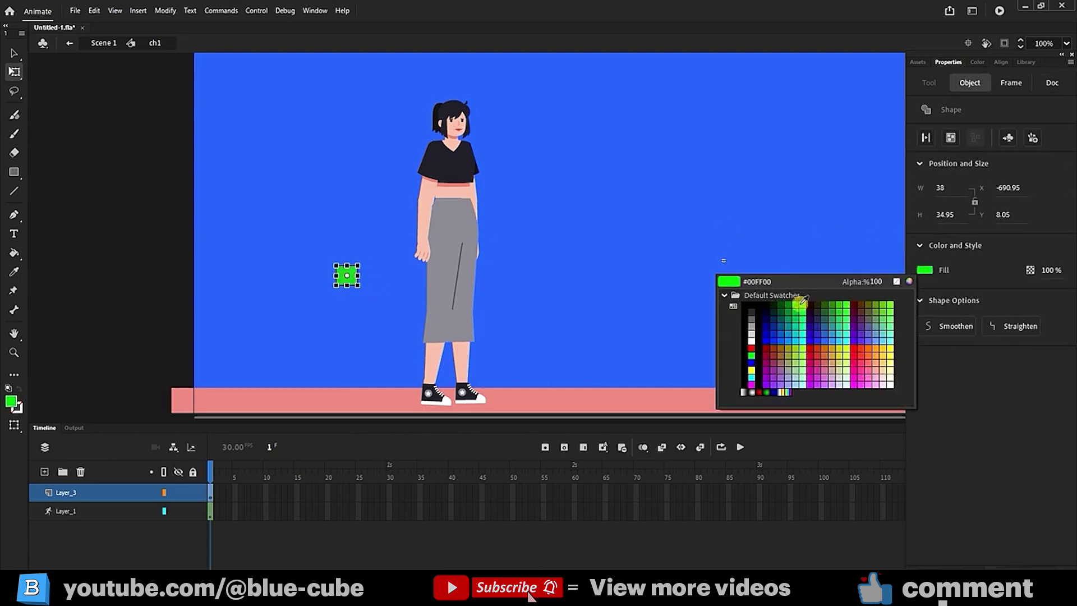
left_click(801, 303)
left_click(335, 241)
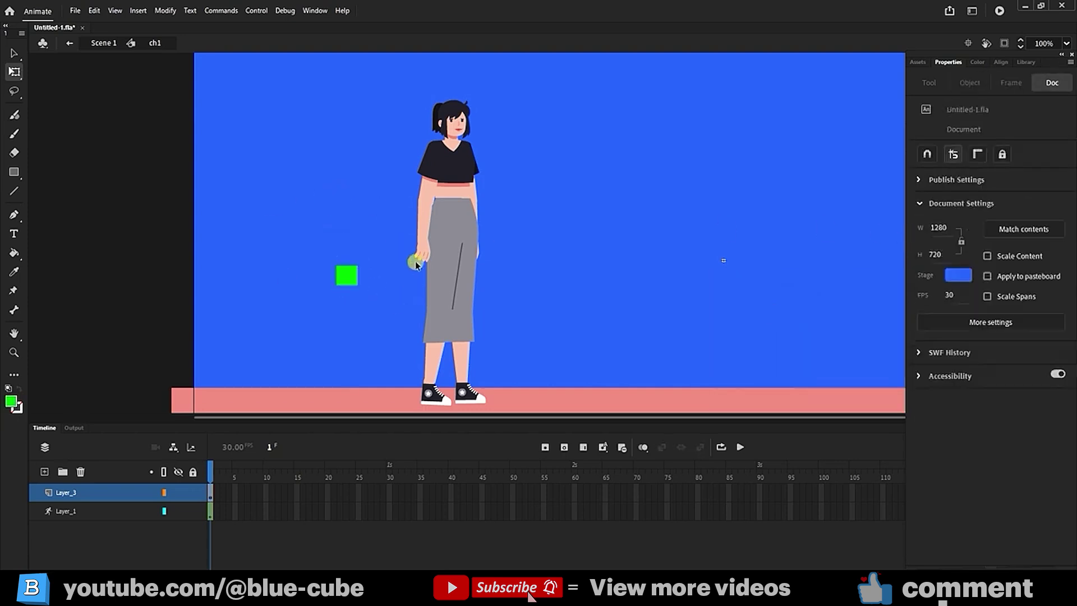
- Convert the green square into a Graphic symbol with the default name
left_click(342, 278)
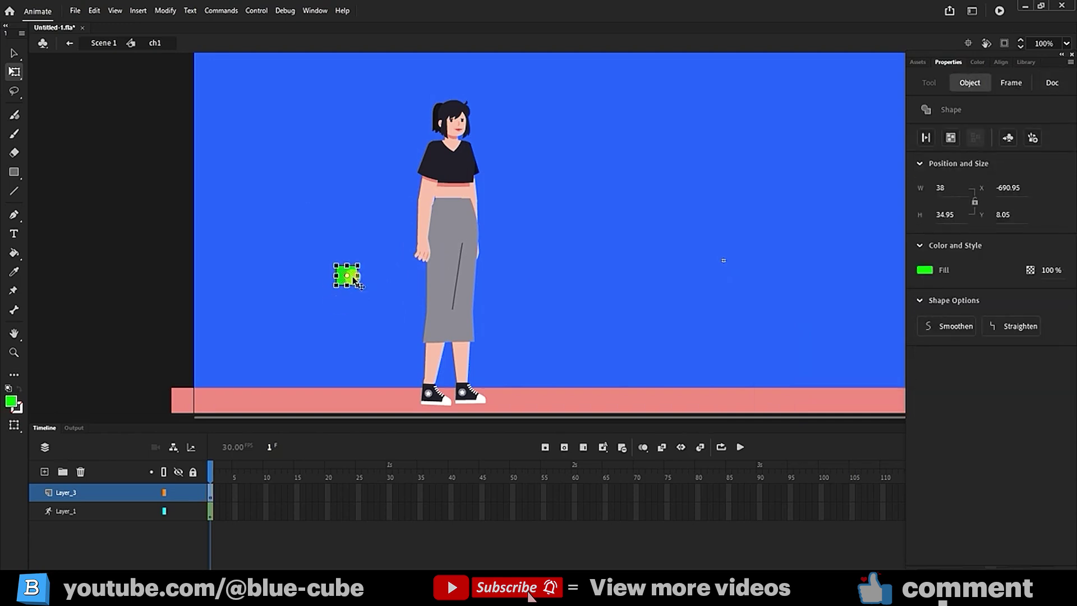
right_click(351, 280)
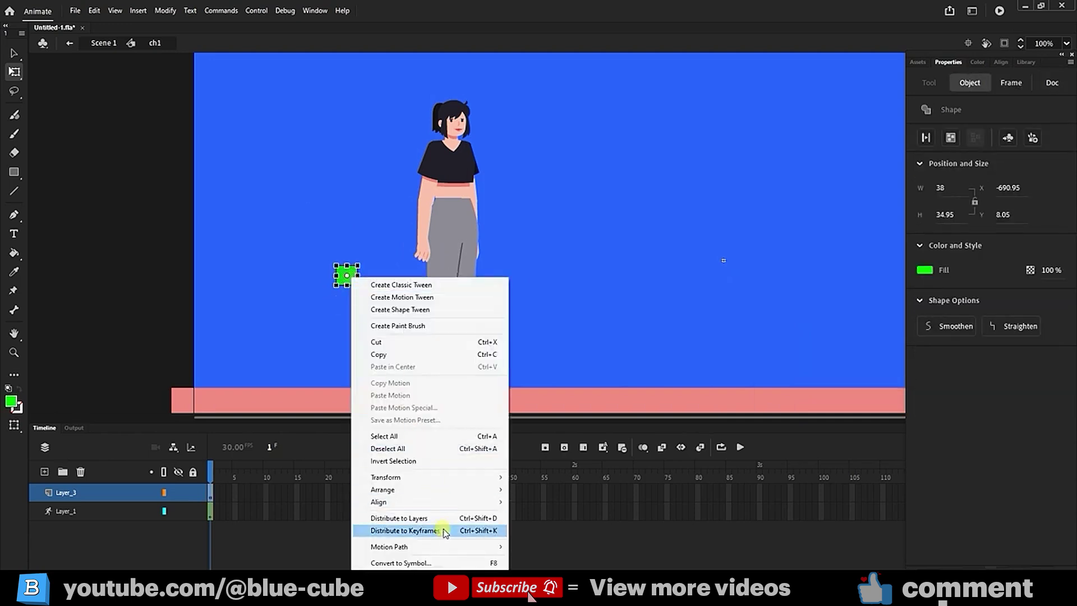
left_click(440, 562)
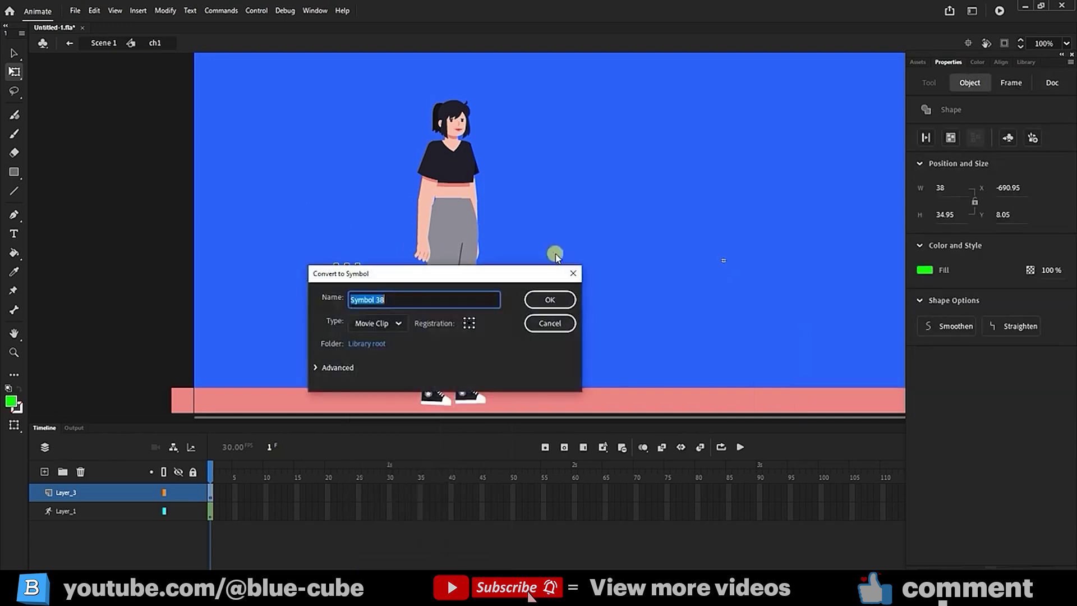
left_click_drag(519, 273, 690, 176)
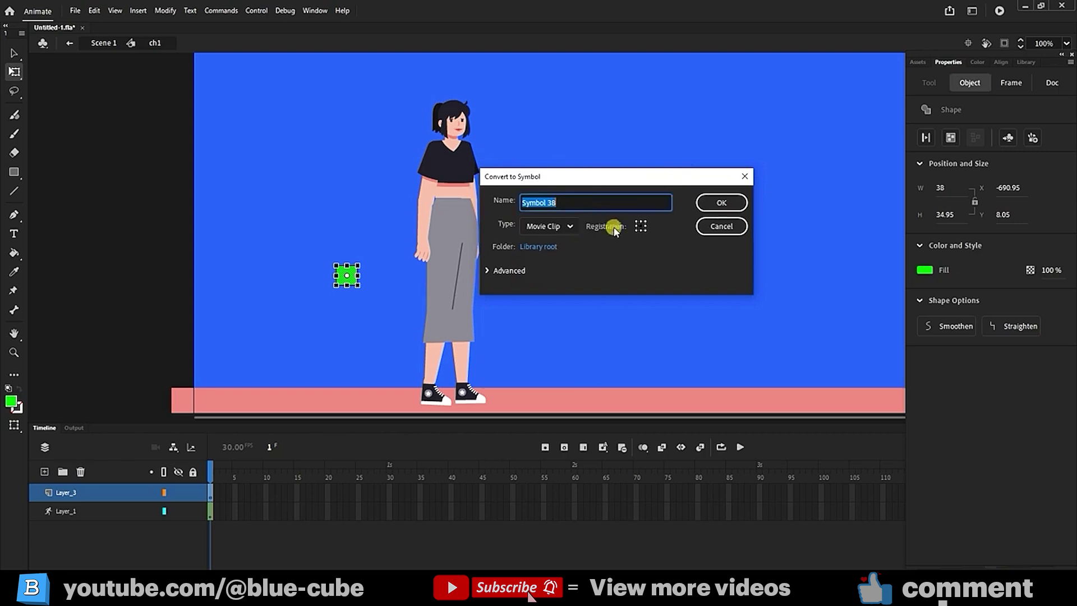
left_click(552, 226)
left_click(555, 280)
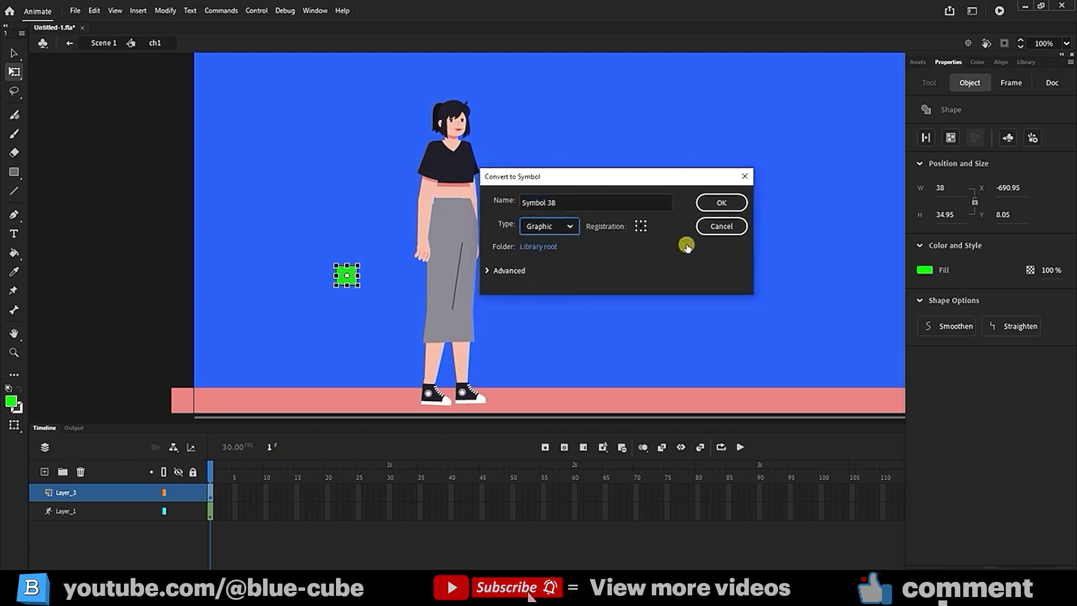
left_click(725, 203)
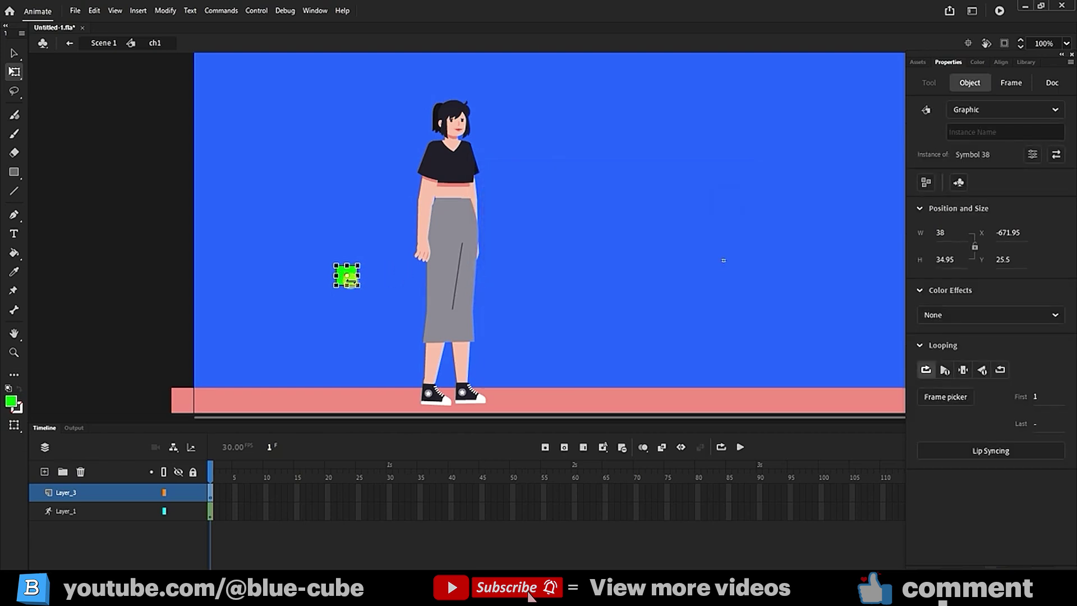
- Duplicate the green square three times and place one square below each of the character's hands
left_click_drag(351, 280, 394, 355, "alt")
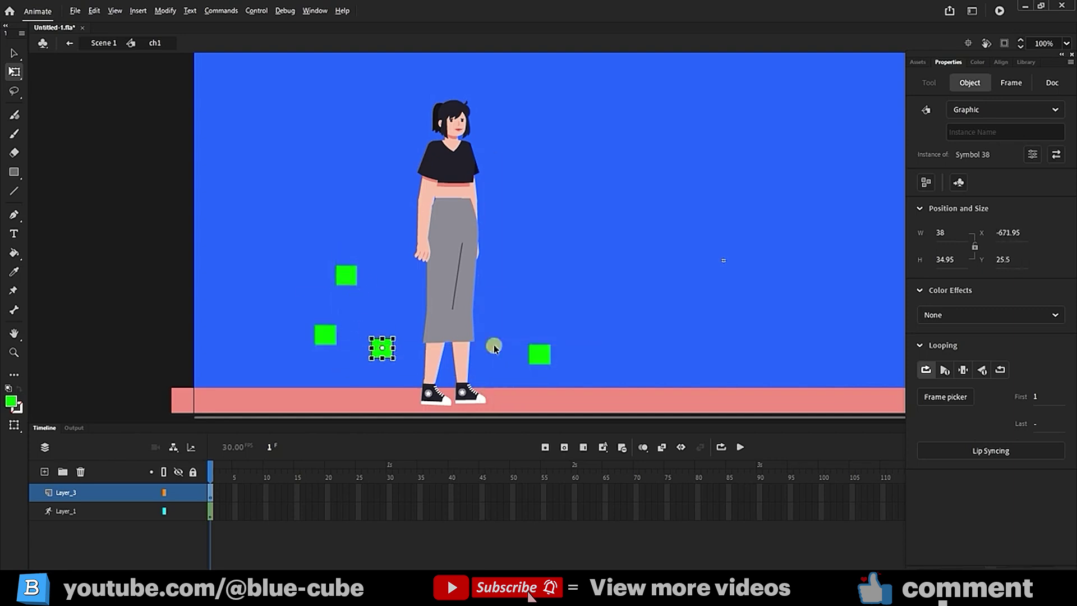
left_click(351, 285)
left_click_drag(351, 282, 425, 285)
left_click_drag(322, 339, 484, 287)
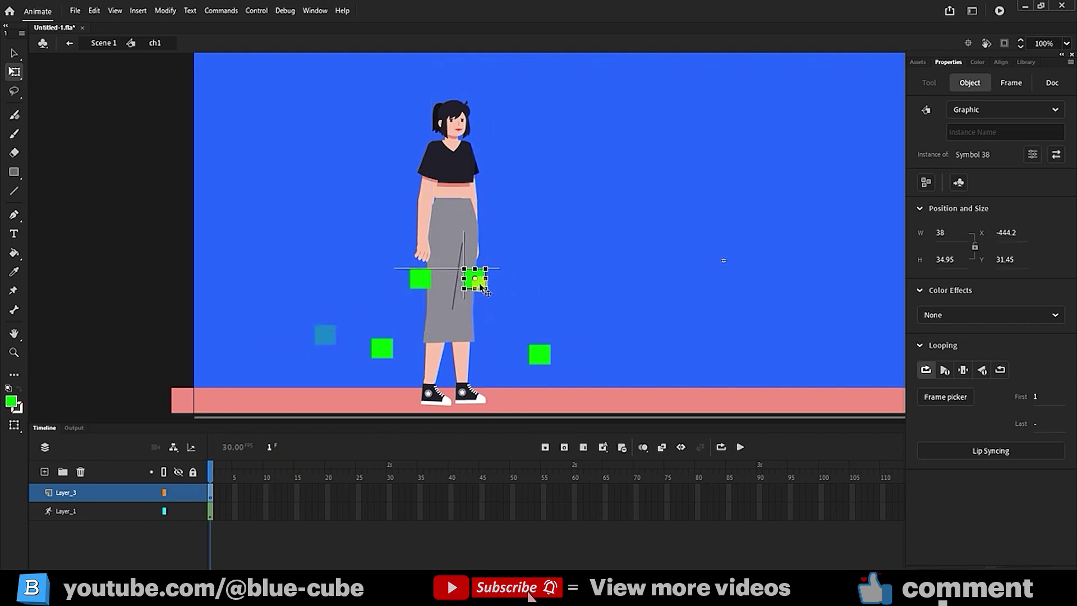
- Place the remaining two green squares side by side just below the character's shoes
left_click(541, 358)
scroll(542, 359, "down", 3)
left_click_drag(546, 246, 478, 312)
left_click(384, 243)
left_click_drag(385, 242, 434, 314)
- With the Bone tool, extend the armature from both wrist joints to the centres of the green squares below the hands
left_click(14, 352)
left_click_drag(596, 104, 335, 355)
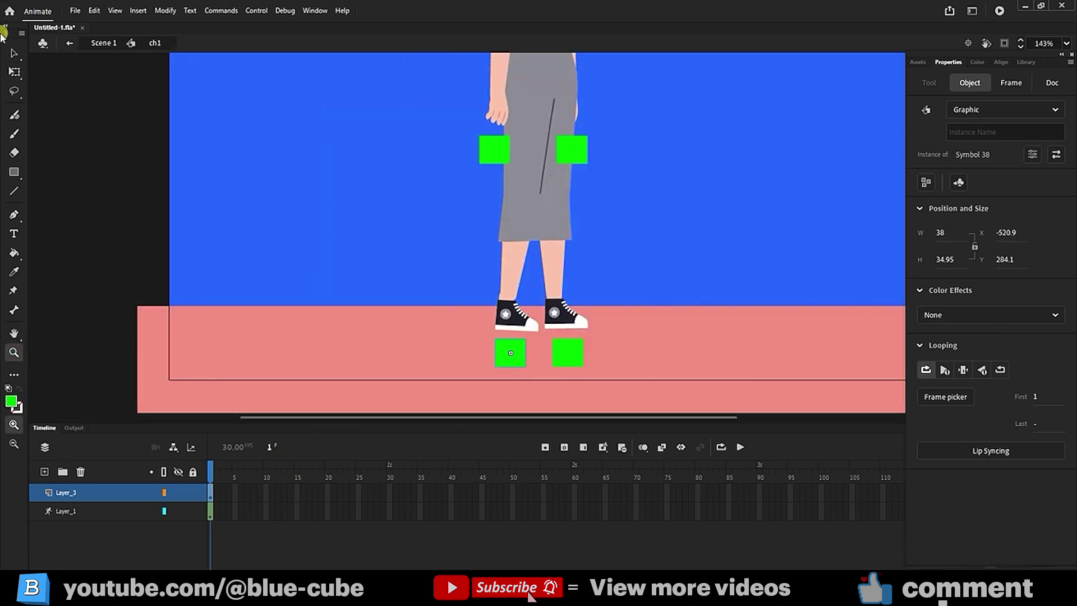
left_click(8, 54)
left_click(529, 139)
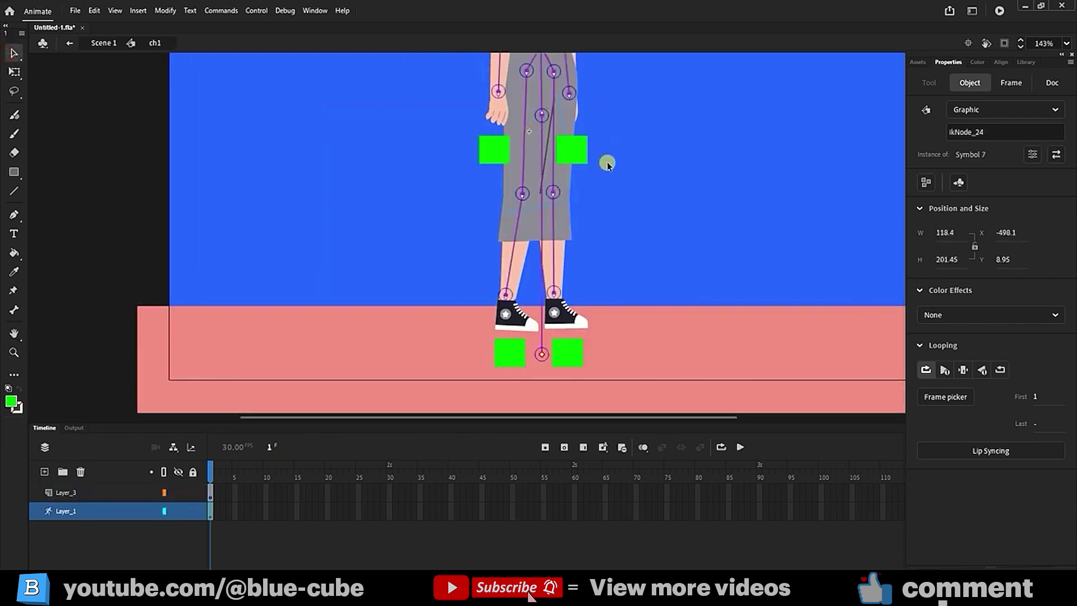
left_click_drag(647, 147, 602, 177)
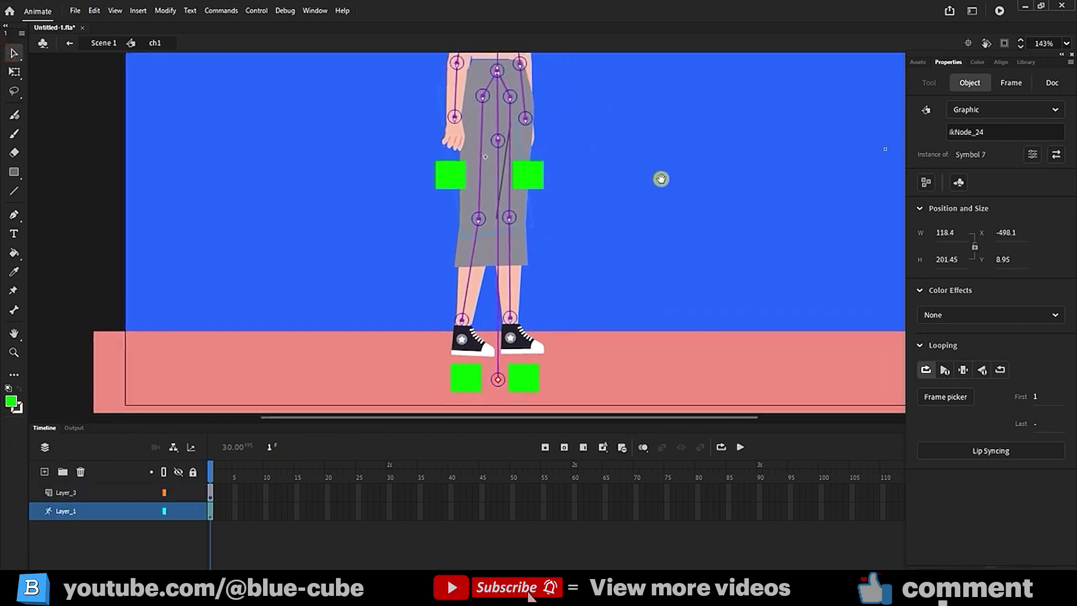
left_click(13, 310)
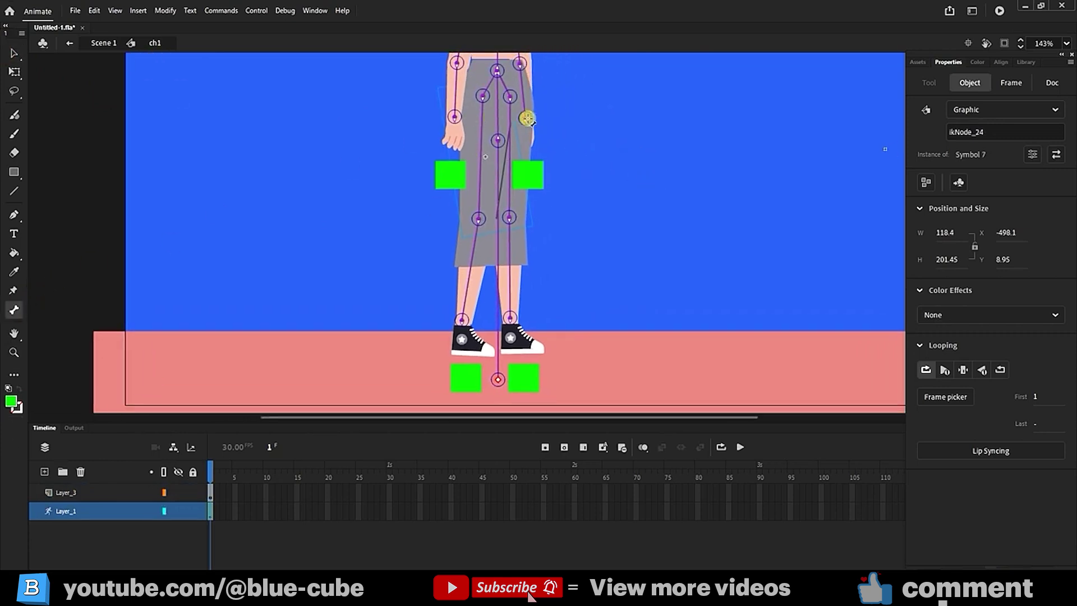
left_click_drag(527, 117, 529, 174)
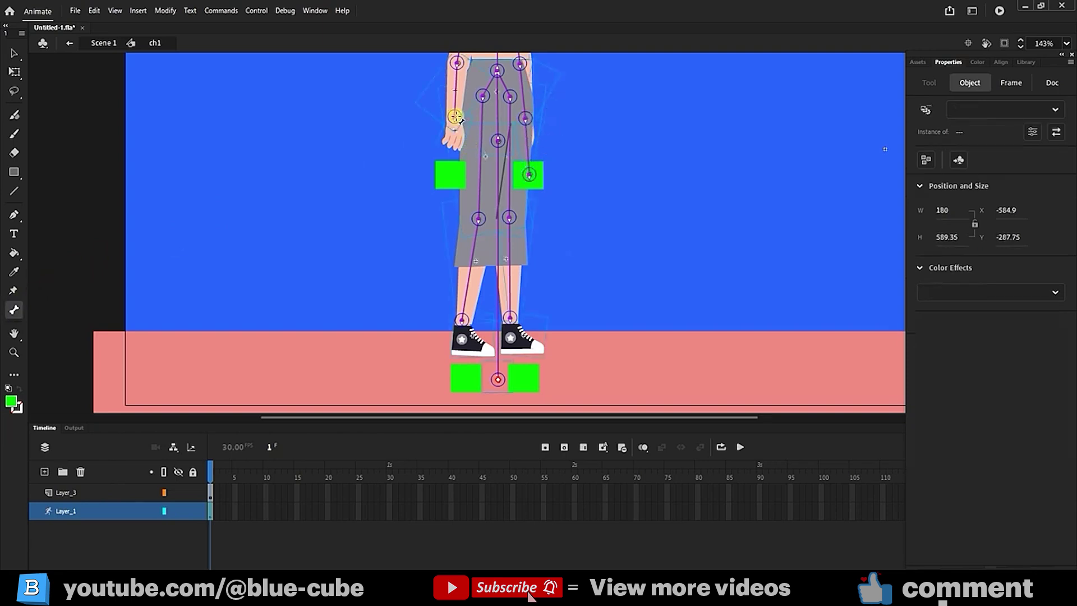
left_click_drag(454, 116, 451, 174)
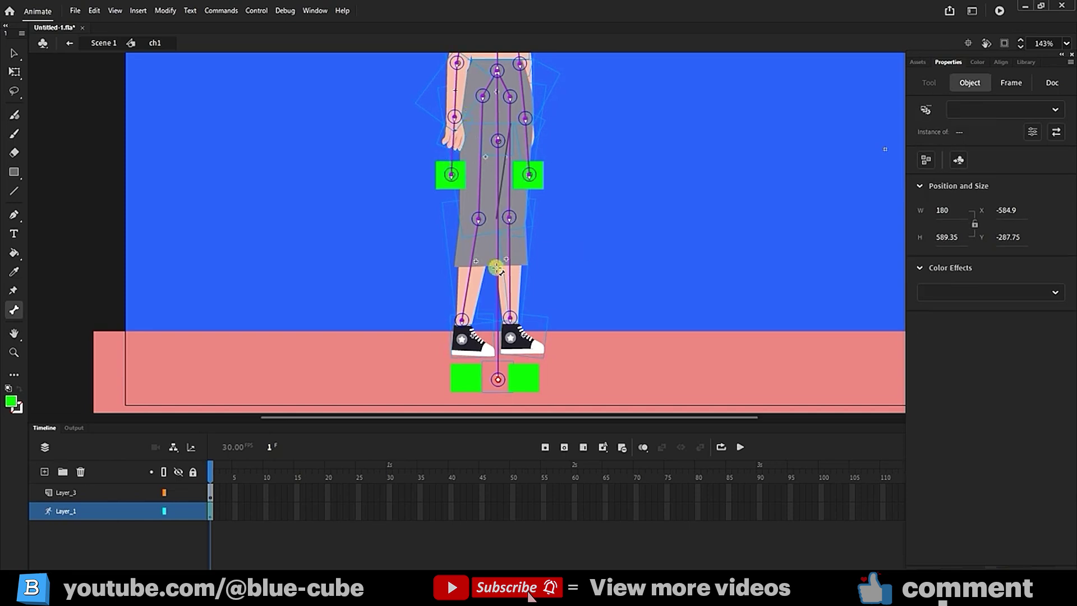
- Try a bone from the front ankle to its green square, and shift the two foot squares closer together beneath the shoes
left_click_drag(510, 319, 524, 379)
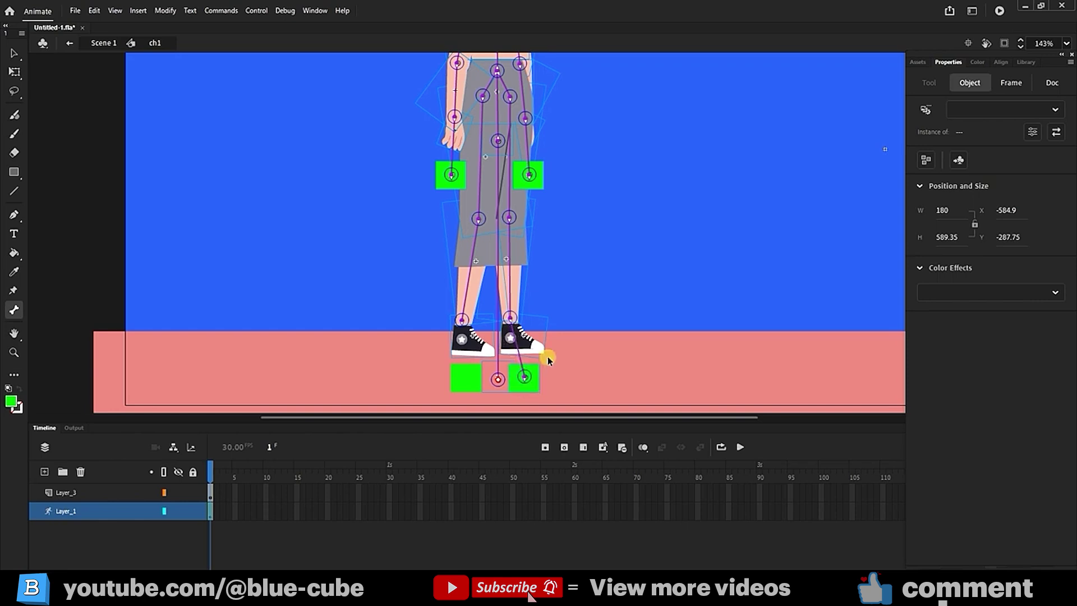
key("q")
left_click(535, 384)
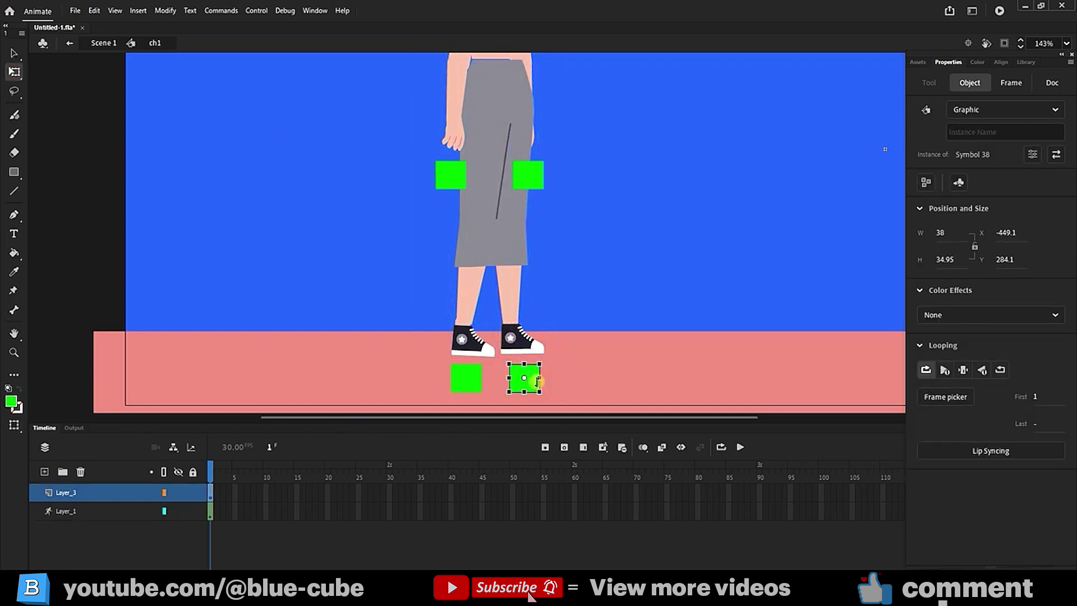
left_click_drag(536, 387, 475, 384)
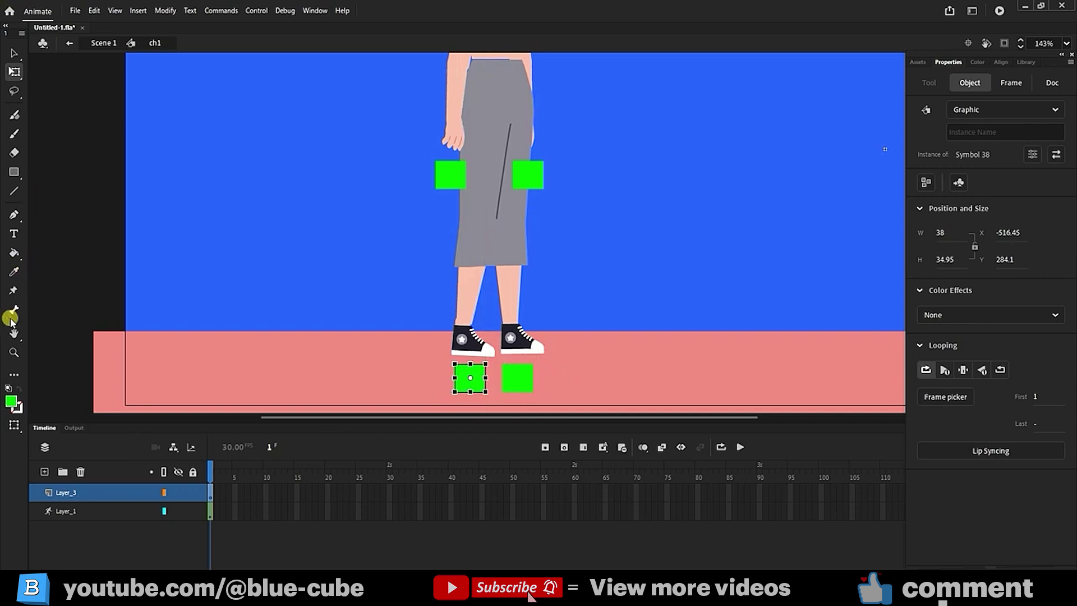
- With the Bone tool, extend the armature from both ankle joints to the centres of the green squares below the feet
left_click(14, 53)
left_click(475, 261)
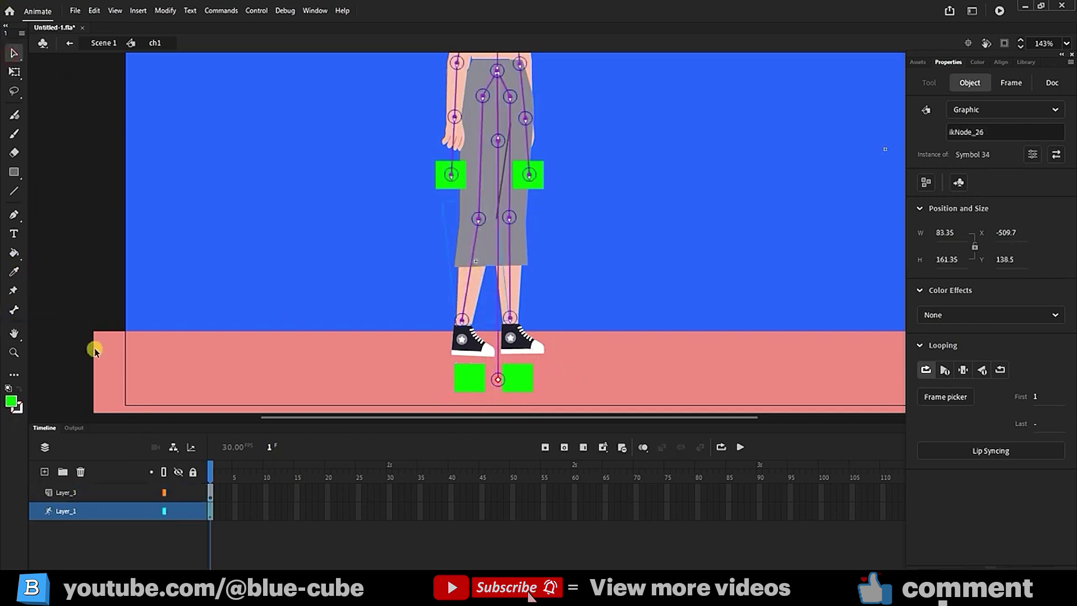
left_click(14, 309)
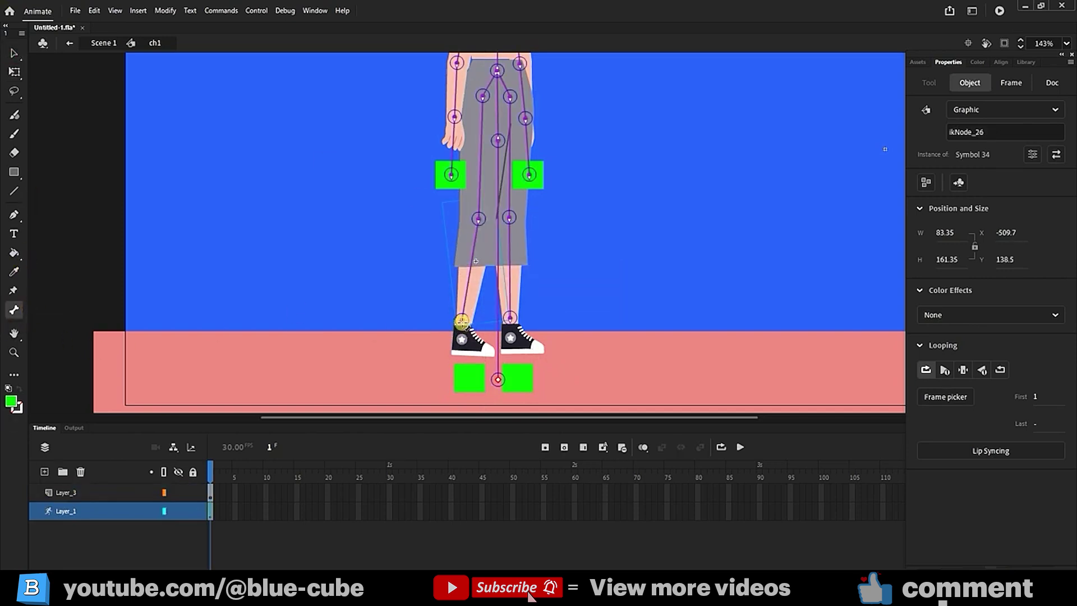
left_click_drag(461, 367, 469, 379)
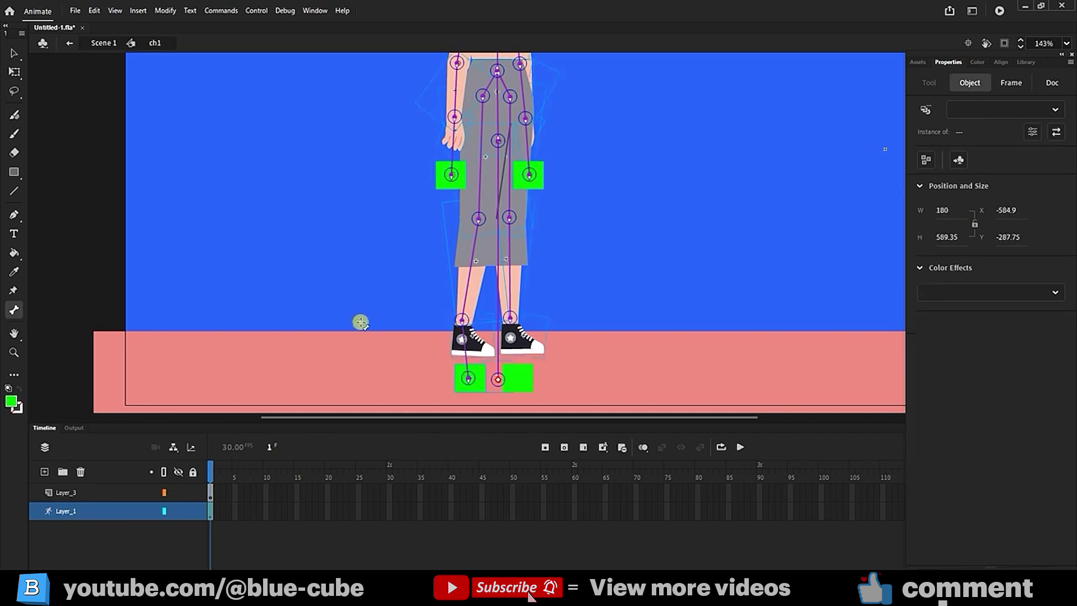
left_click(13, 71)
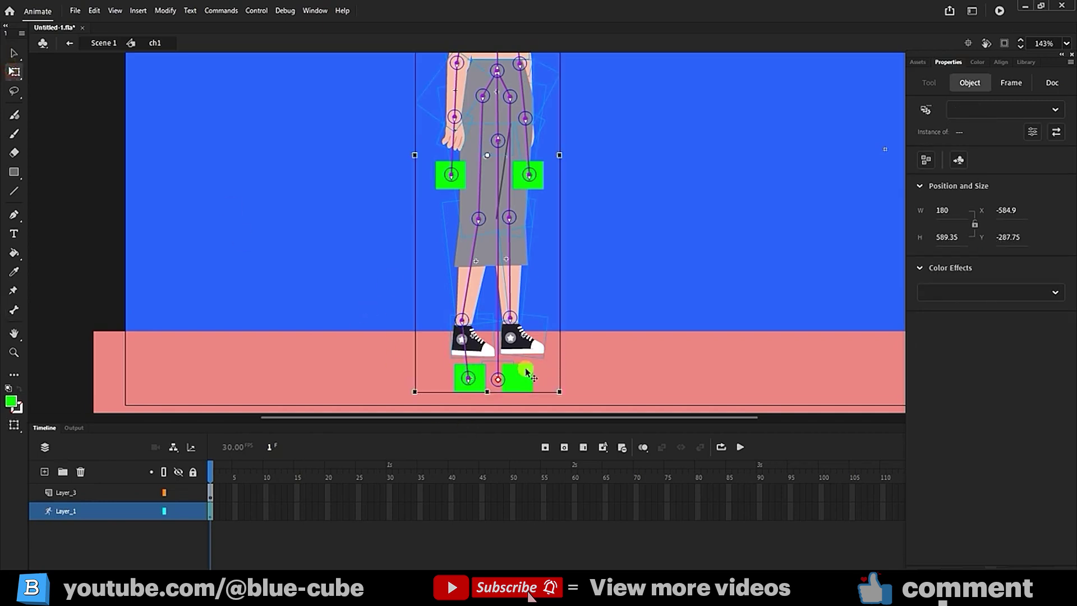
left_click(14, 310)
left_click_drag(510, 319, 516, 380)
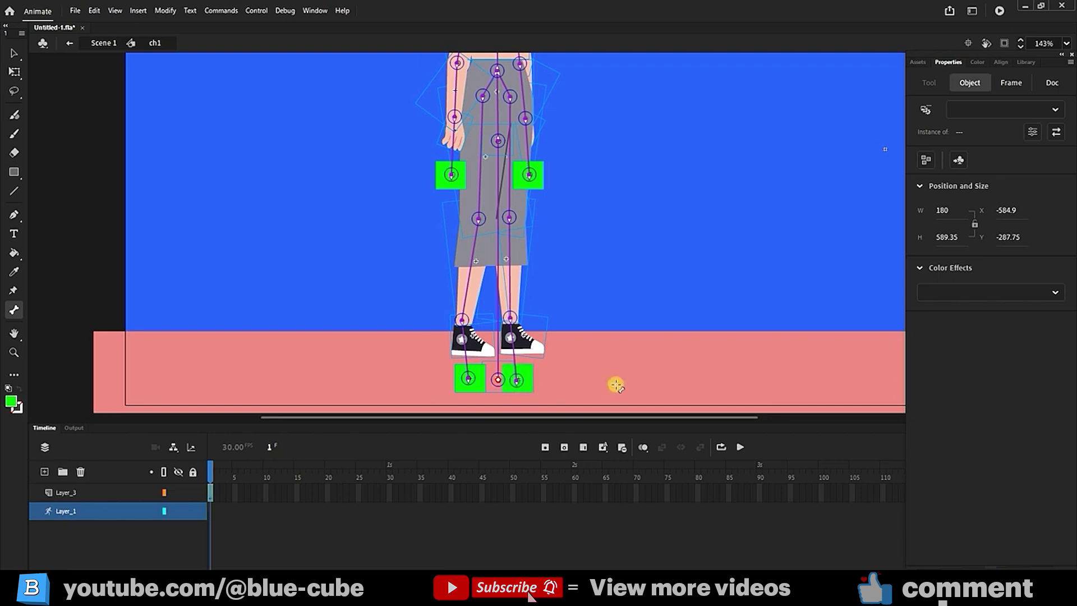
left_click(967, 42)
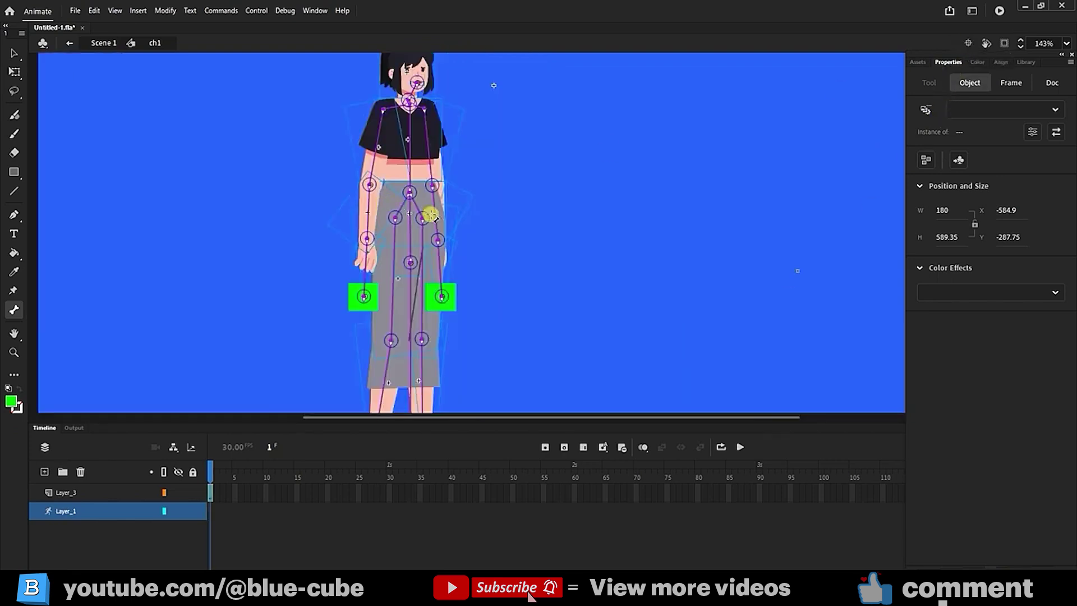
- Test the rig by pulling both hand squares out to raise the arms and both foot squares out to spread the legs
key("ctrl+1")
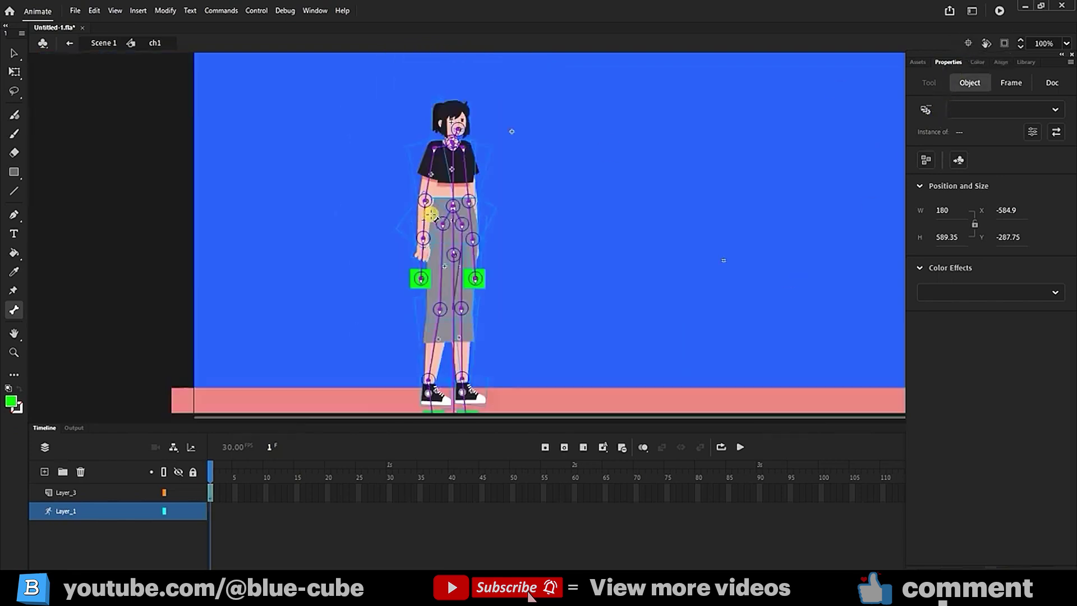
left_click(11, 51)
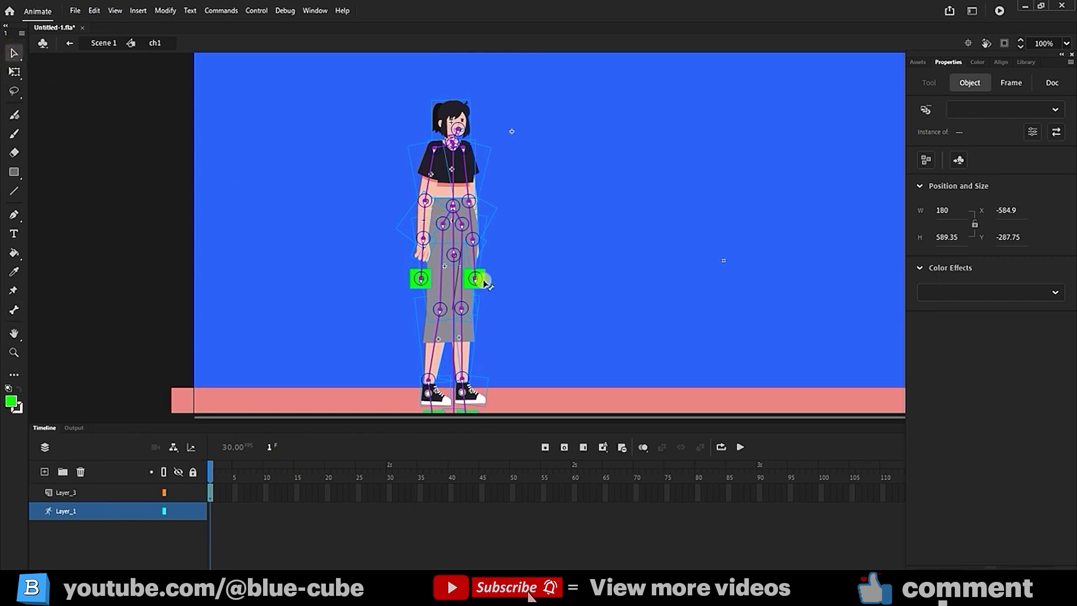
left_click_drag(478, 280, 594, 164)
left_click_drag(420, 278, 318, 210)
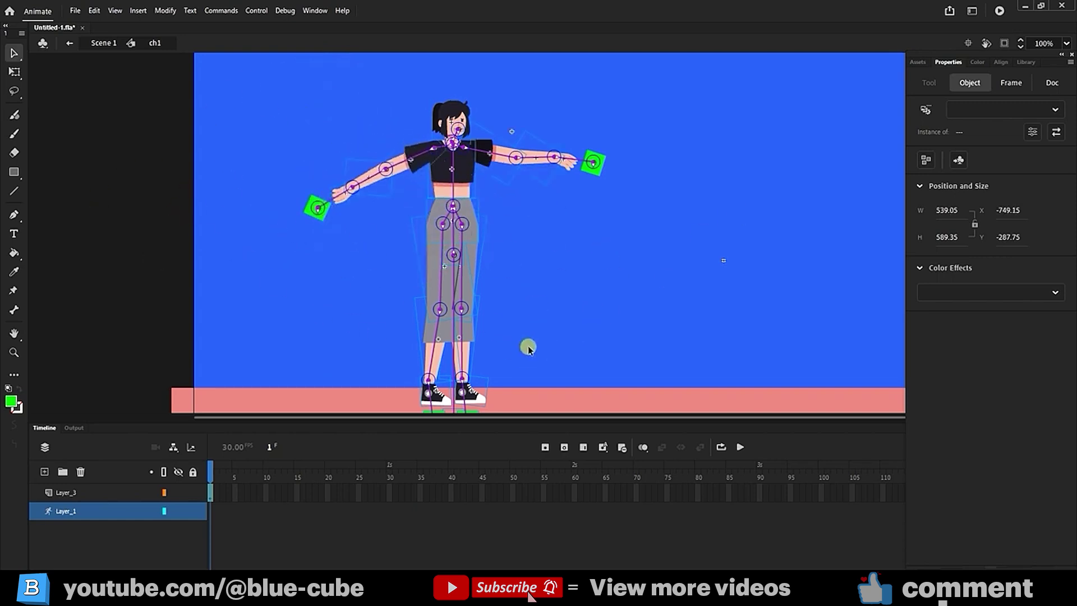
scroll(529, 348, "down", 3)
left_click_drag(470, 314, 546, 342)
left_click_drag(438, 314, 269, 368)
- Undo the arm and leg test poses back to the original standing pose
key("ctrl+z")
key("ctrl+z")
key("ctrl+z")
key("ctrl+z")
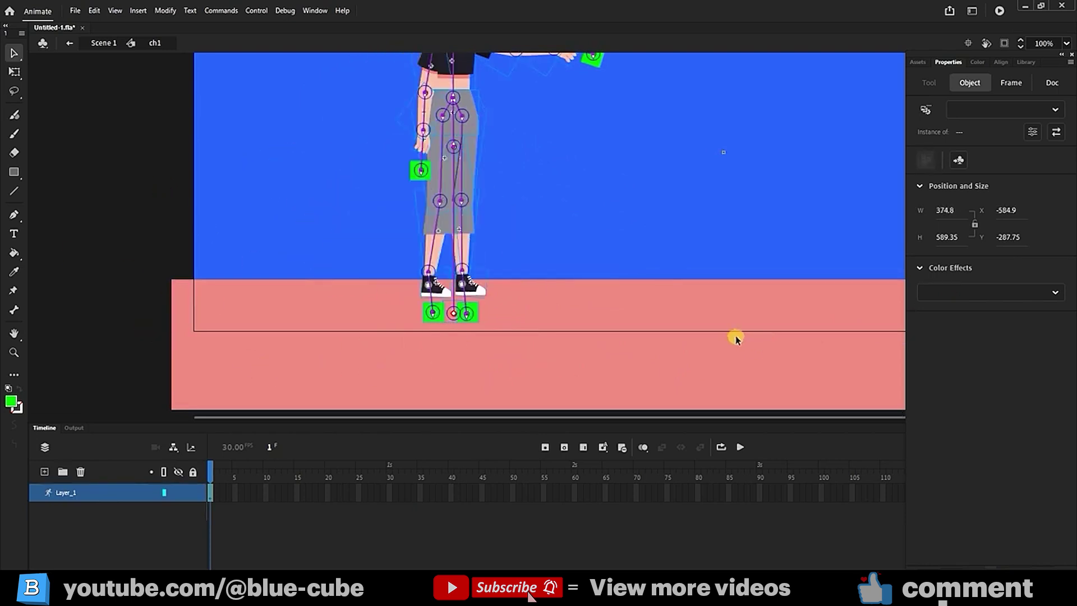
scroll(561, 317, "up", 3)
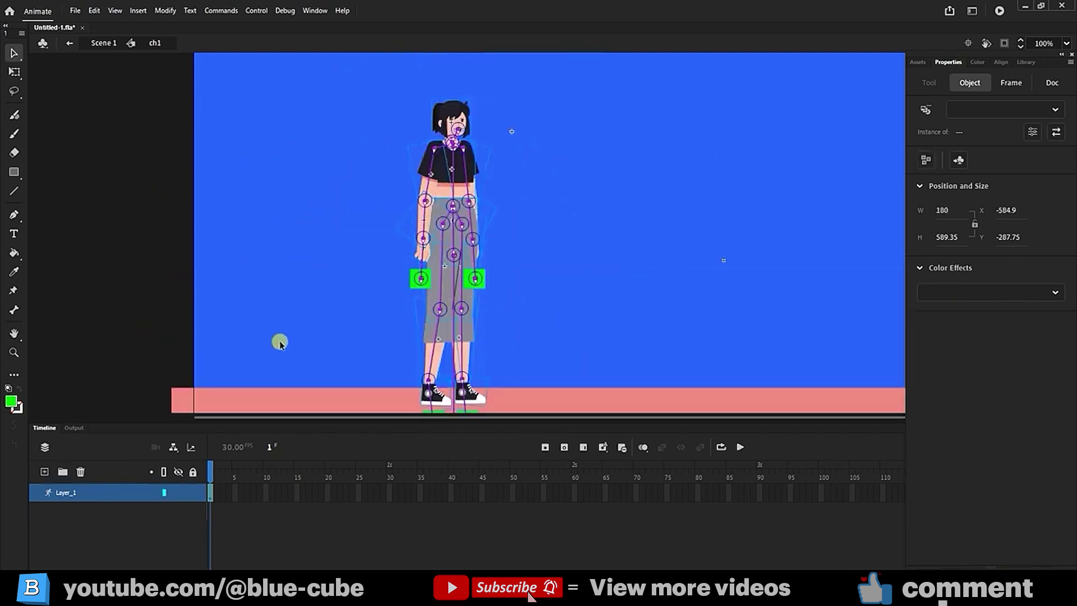
- With the Free Transform tool, select all four green squares at the hands and feet together, keeping them in place
left_click(14, 72)
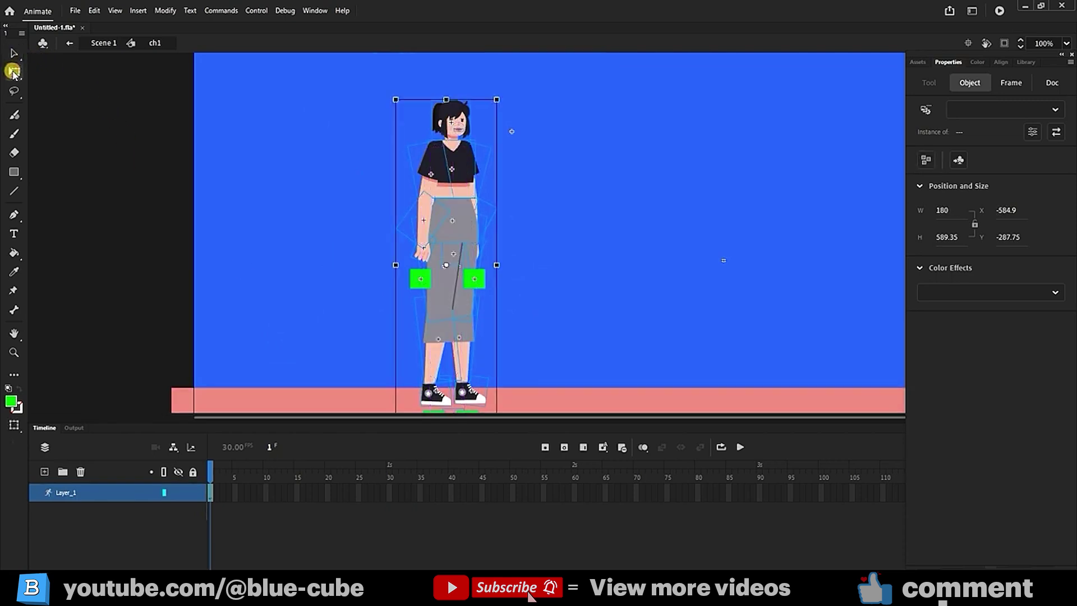
left_click(469, 279)
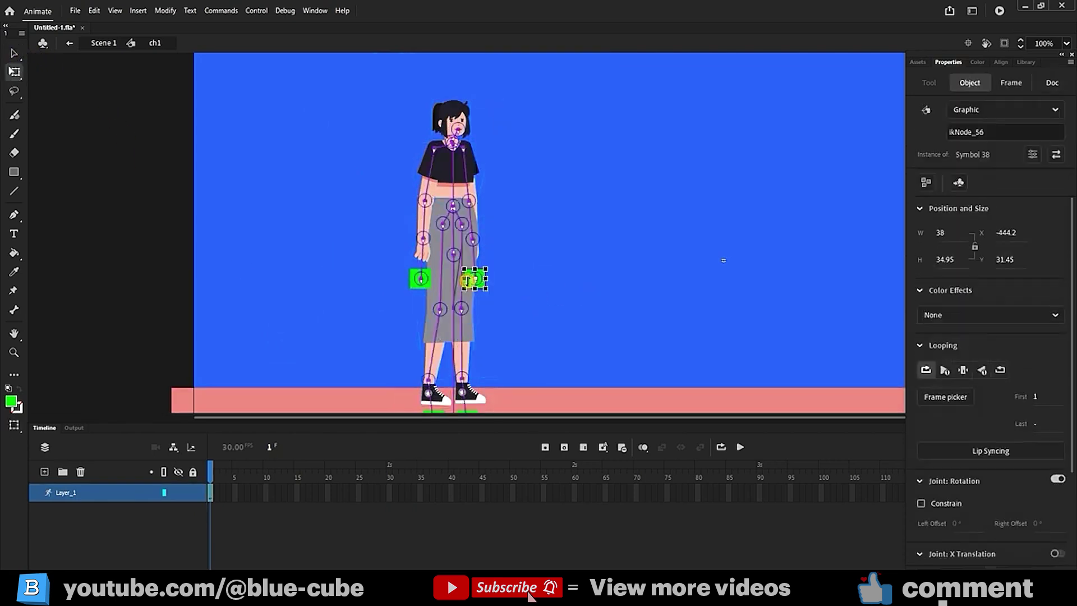
left_click(438, 282)
left_click(431, 283, "shift")
scroll(484, 282, "down", 3)
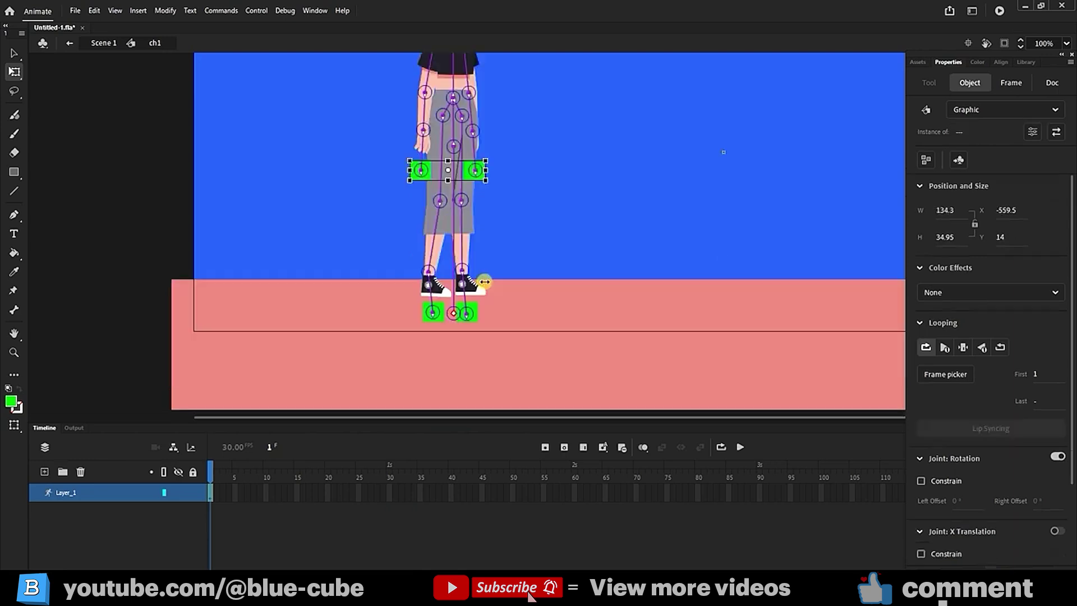
left_click(476, 319, "shift")
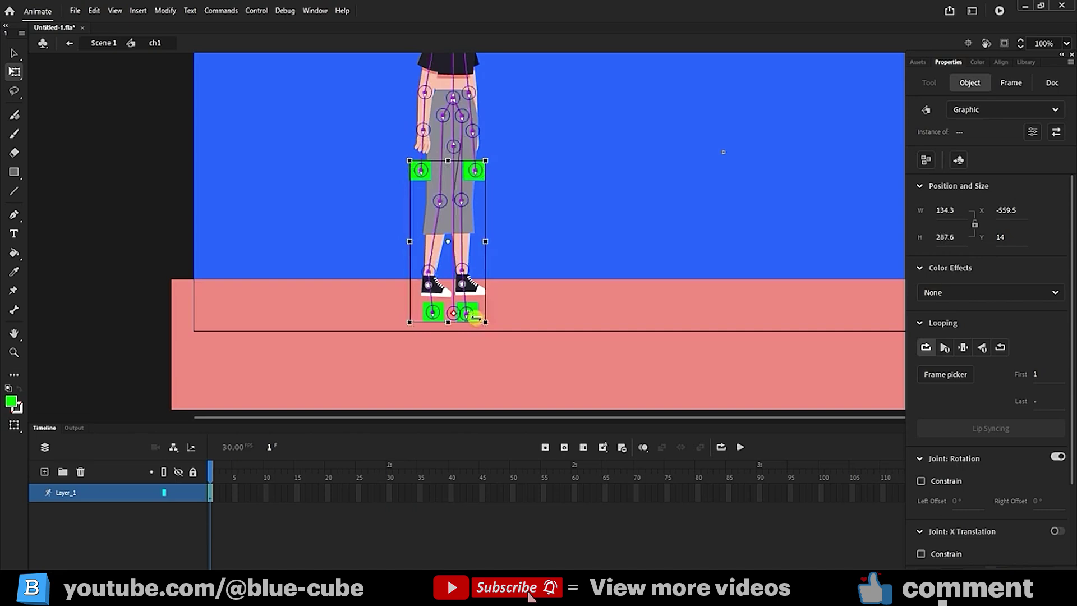
left_click_drag(476, 320, 430, 321)
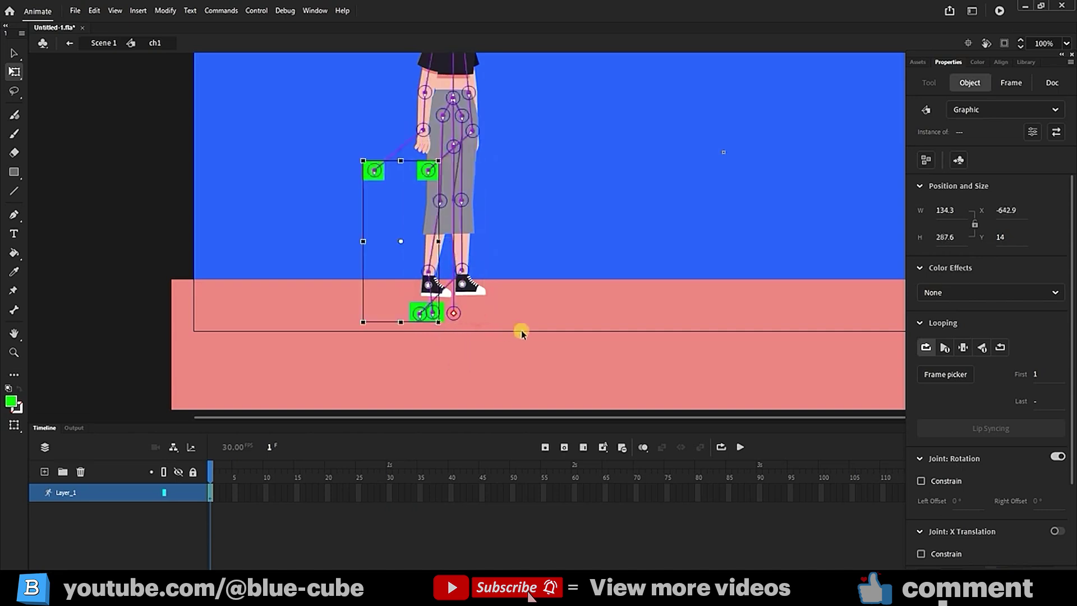
key("ctrl+z")
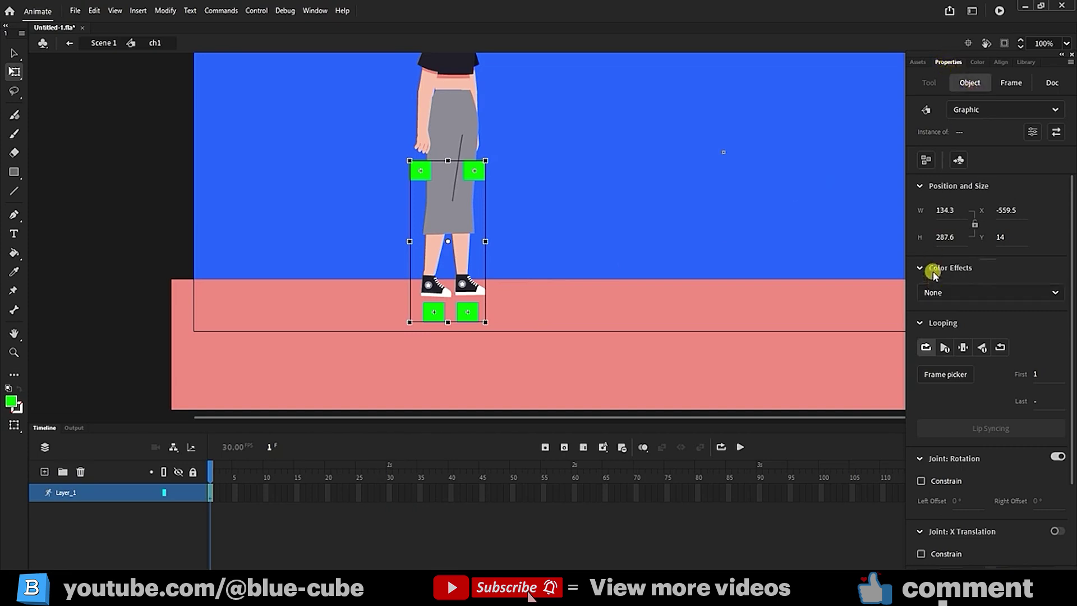
- Make the four green control squares invisible with an Alpha color effect of 0%
left_click(946, 294)
left_click(937, 379)
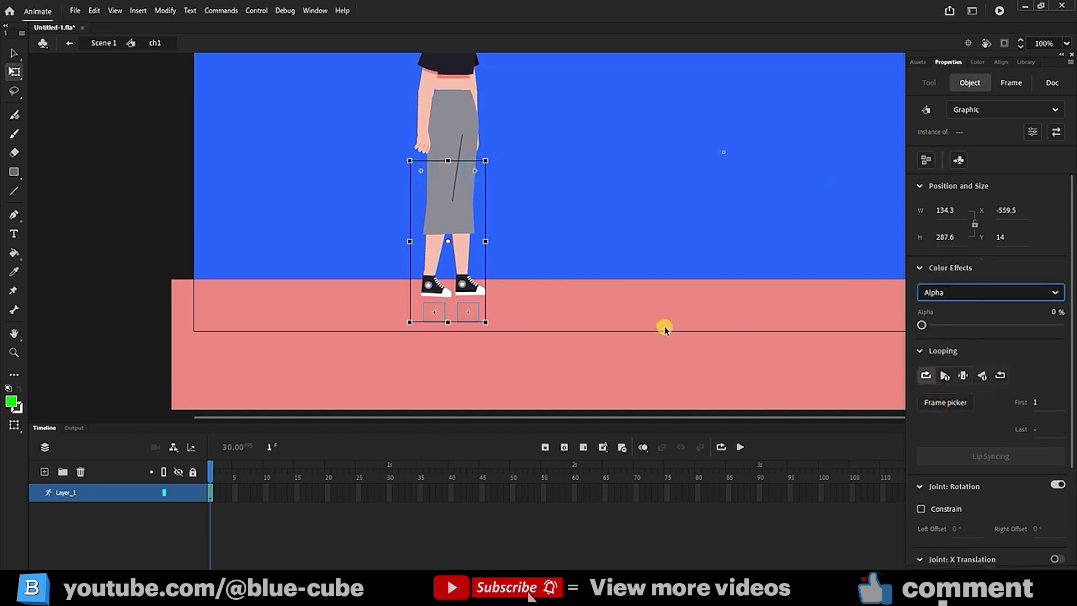
mouse_move(947, 325)
left_mouse_down()
mouse_move(985, 320)
mouse_move(898, 319)
mouse_move(928, 335)
left_mouse_up()
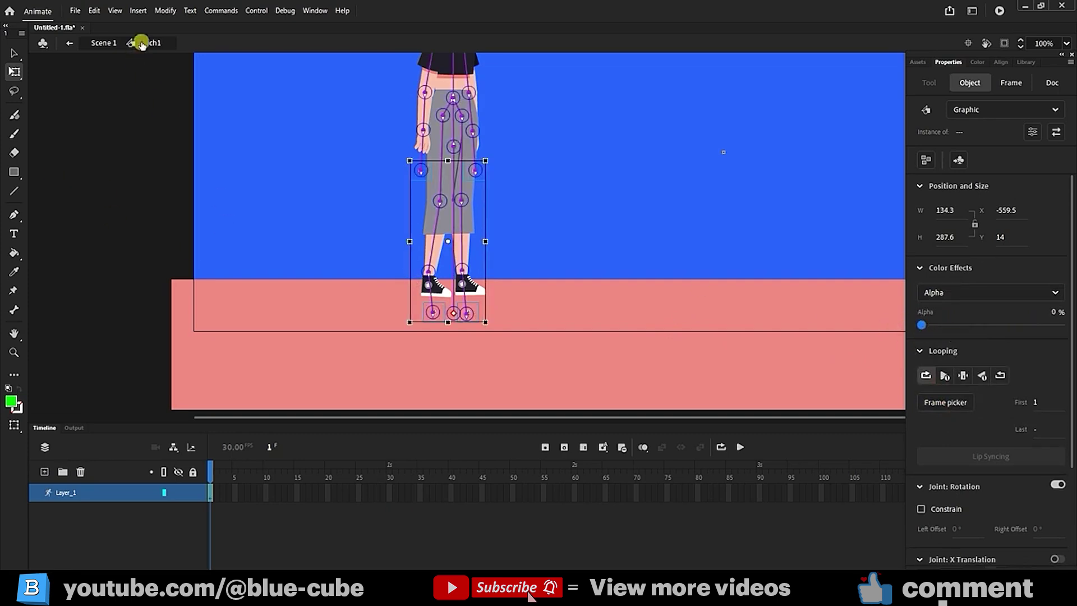
- Pull the invisible hand and foot controls outward with the Selection tool to test how the arms and legs follow
left_click(14, 54)
left_click_drag(420, 170, 326, 113)
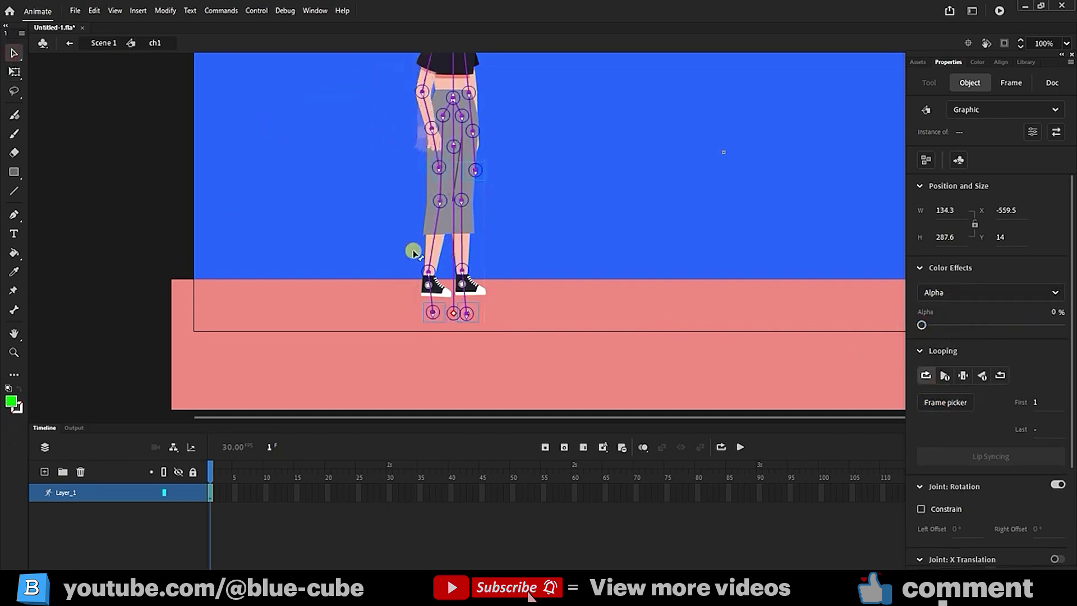
scroll(483, 227, "up", 3)
left_click_drag(479, 278, 661, 292)
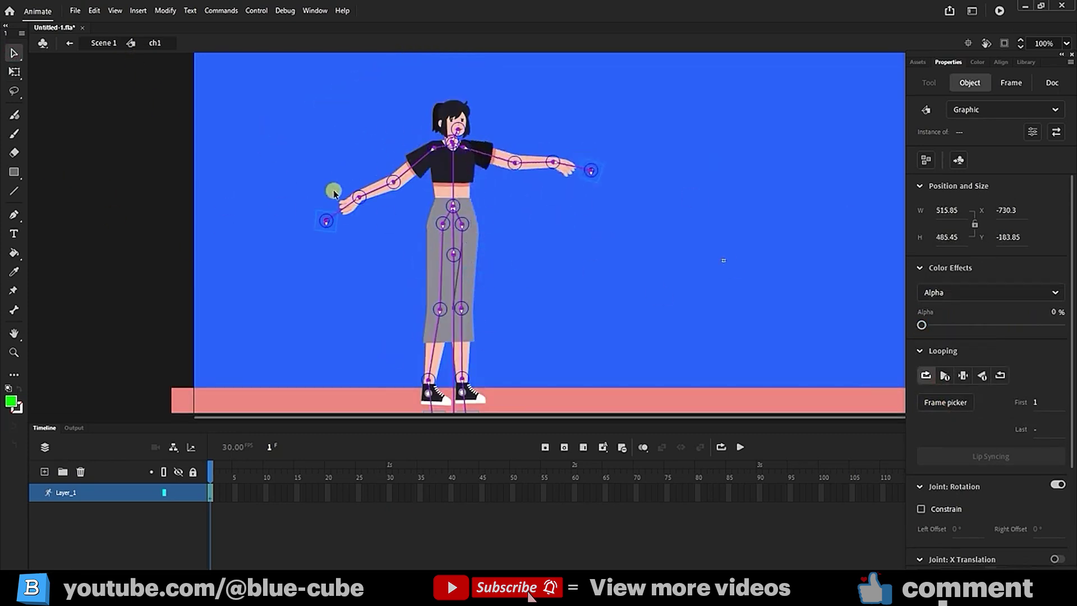
left_click_drag(326, 220, 262, 215)
scroll(468, 255, "down", 3)
left_click_drag(467, 314, 618, 207)
left_click_drag(432, 313, 352, 307)
- Undo the limb poses made with the invisible controls, returning the character to standing
key("ctrl+z")
key("ctrl+z")
key("ctrl+z")
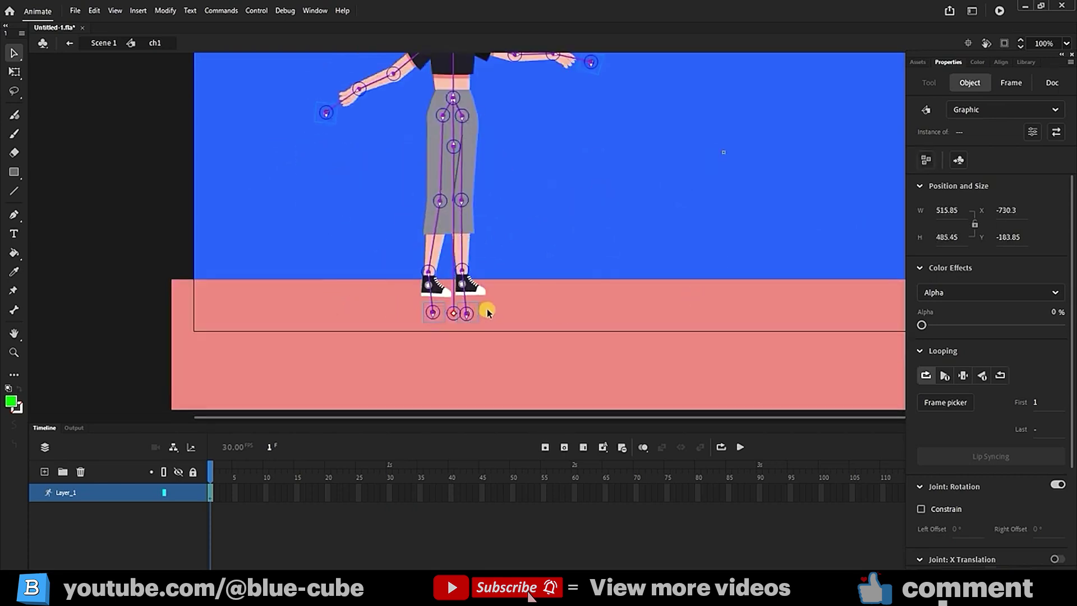
left_click_drag(487, 313, 499, 306)
scroll(521, 224, "up", 4)
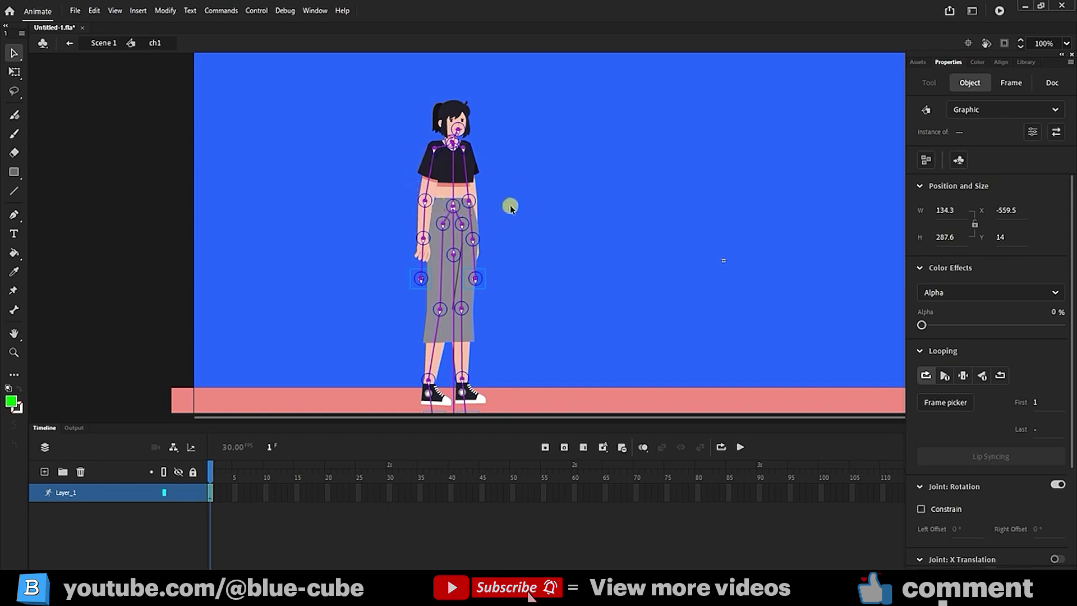
- Try raising the ponytail-side arm and leg high outward, and undo both pose changes
left_click_drag(420, 278, 308, 115)
left_click_drag(450, 290, 567, 195)
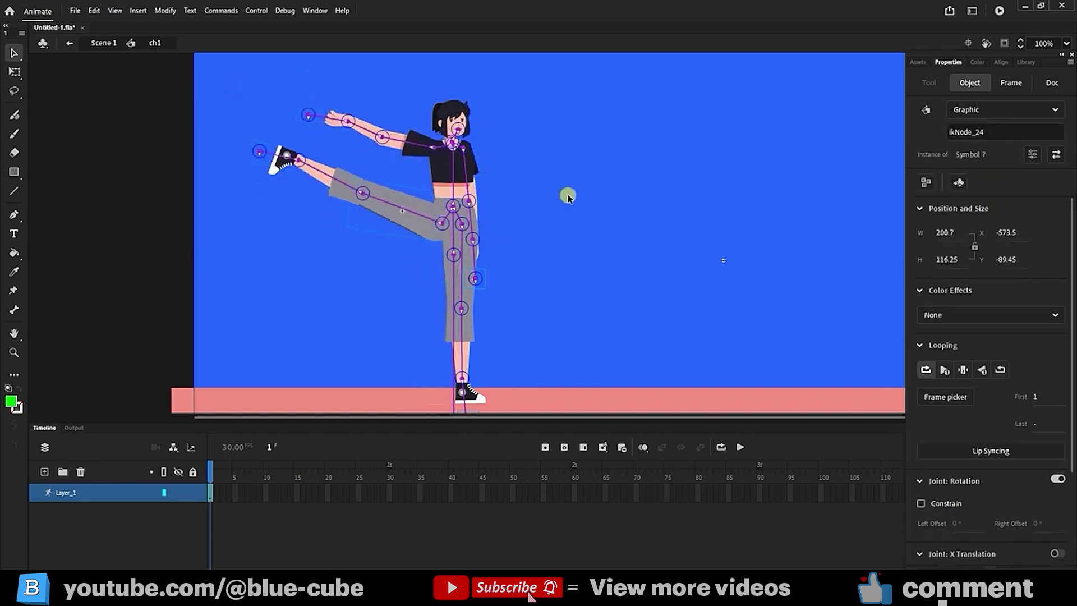
key("ctrl+z")
key("ctrl+z")
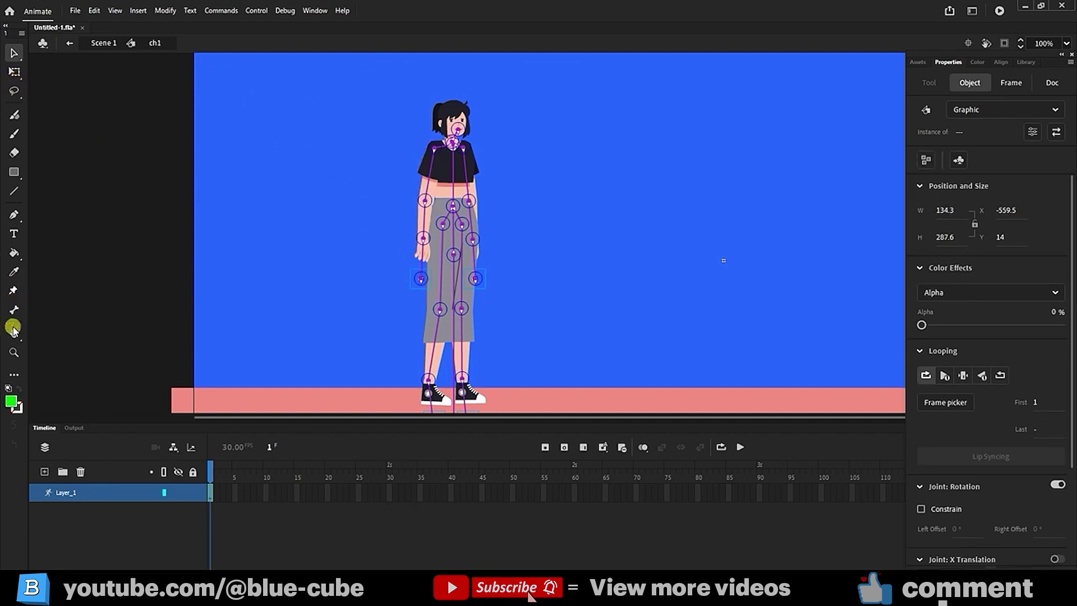
- Select the bone from the neck to the mouth and constrain its joint rotation to offsets of -45° and 45°
left_click(15, 351)
left_click_drag(561, 79, 337, 269)
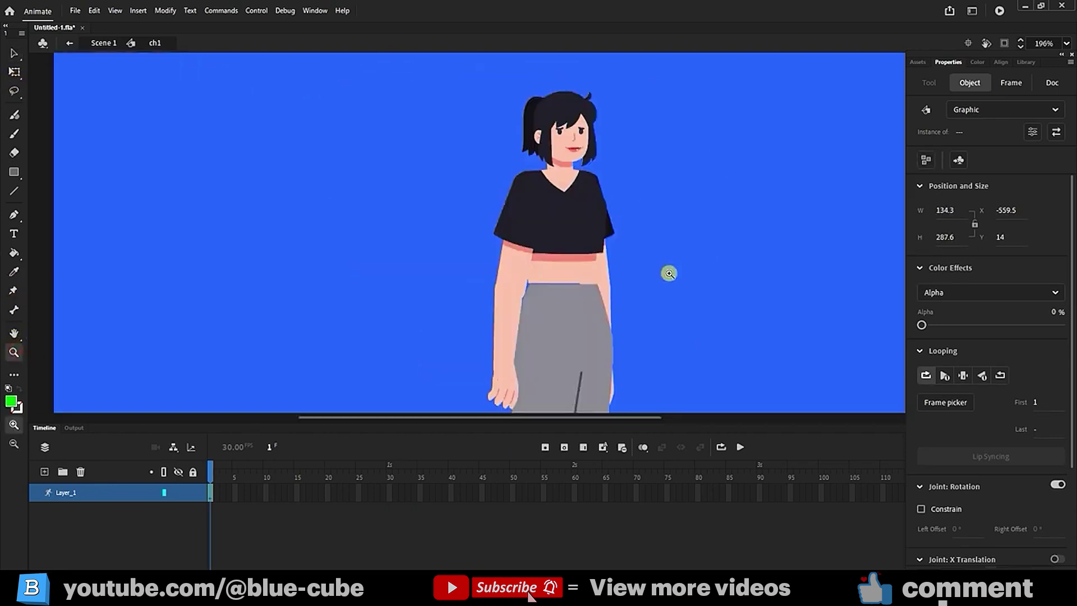
left_click_drag(681, 81, 407, 243)
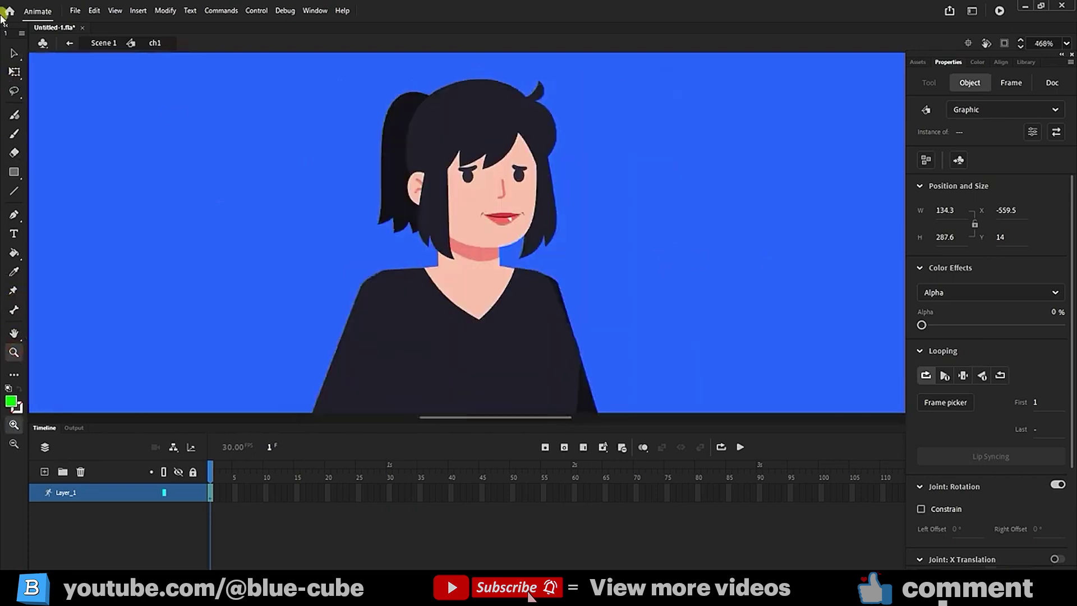
left_click(11, 58)
left_click(481, 242)
left_click(492, 242)
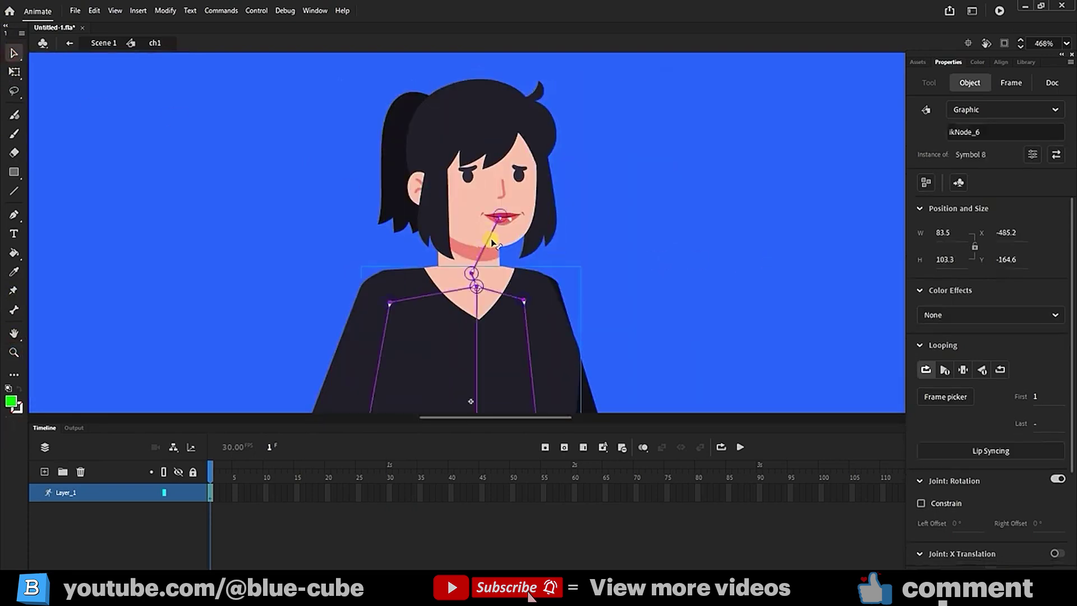
left_click(492, 233)
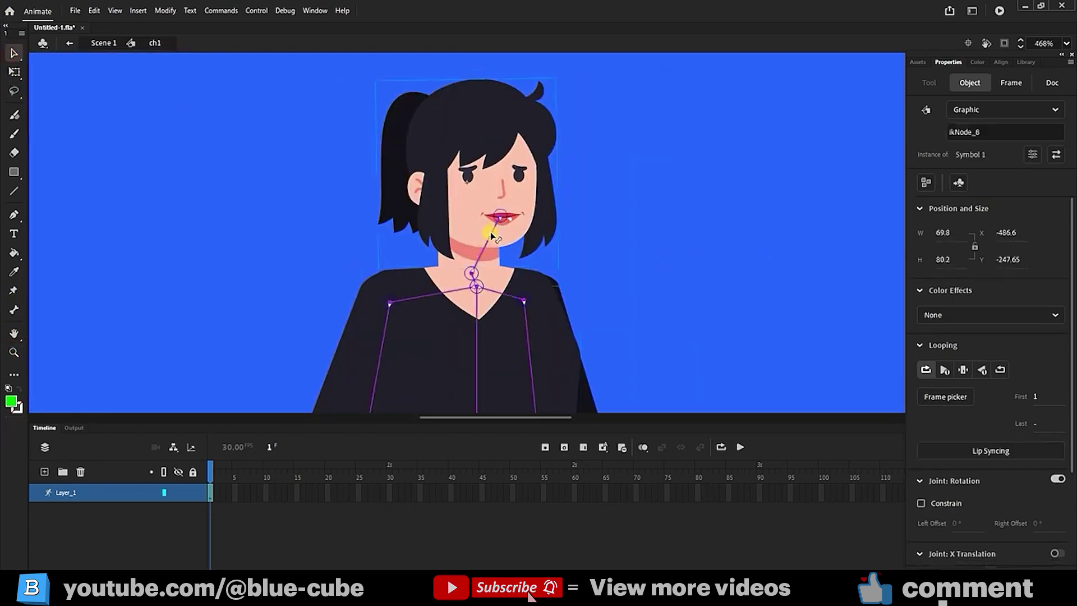
mouse_move(491, 235)
left_mouse_down()
mouse_move(473, 210)
mouse_move(492, 219)
mouse_move(491, 240)
left_mouse_up()
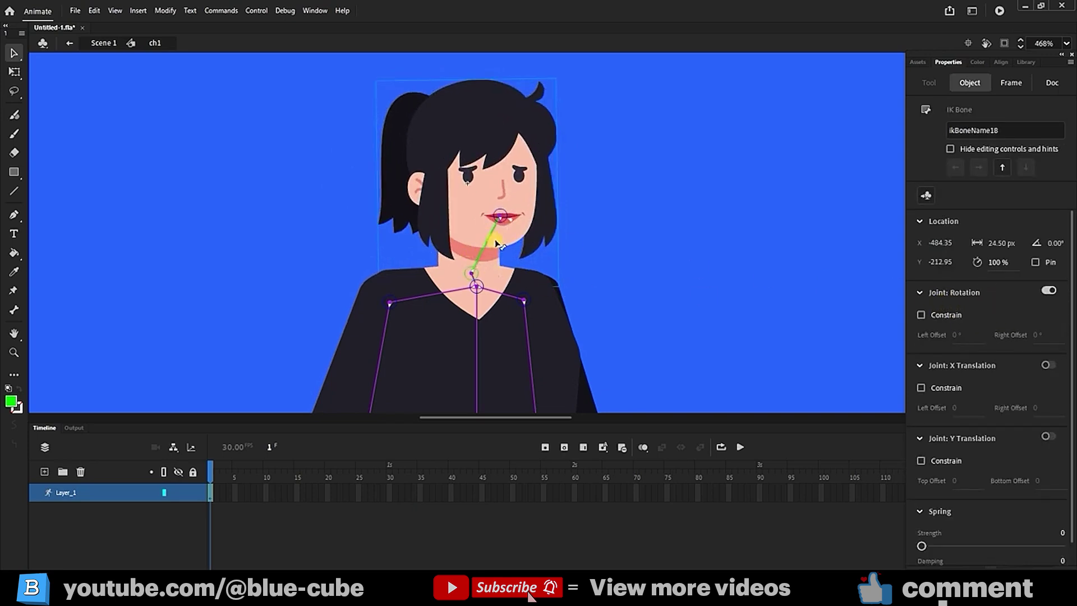
left_click(1049, 289)
left_click(920, 315)
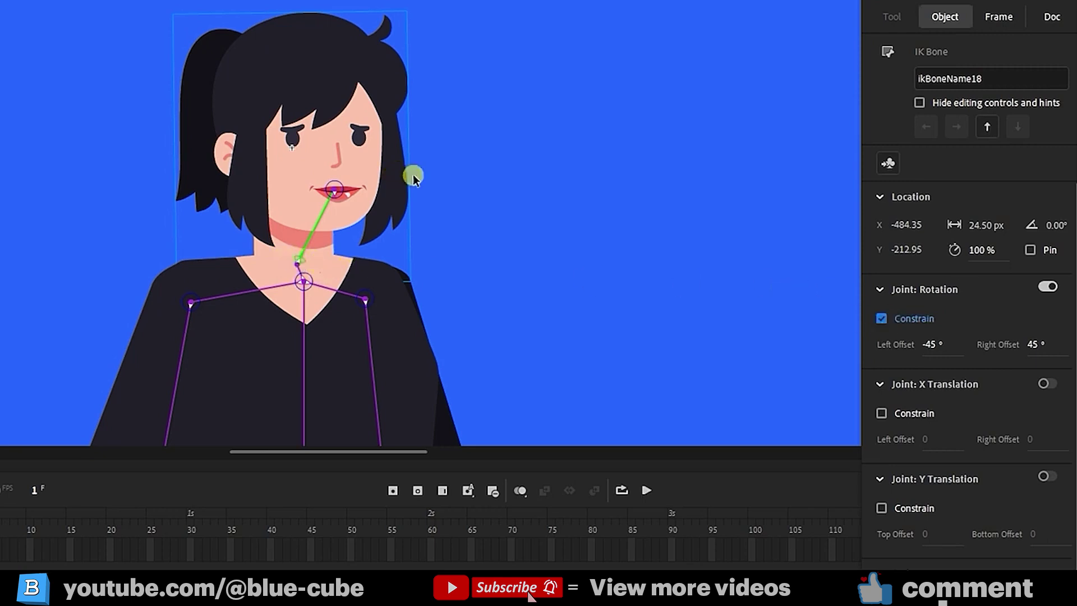
- Test the head's swing, tighten the head bone's rotation limits with a left offset of -3°, and try the head movement again
left_click_drag(312, 209, 366, 140)
left_click(352, 192)
left_click(326, 216)
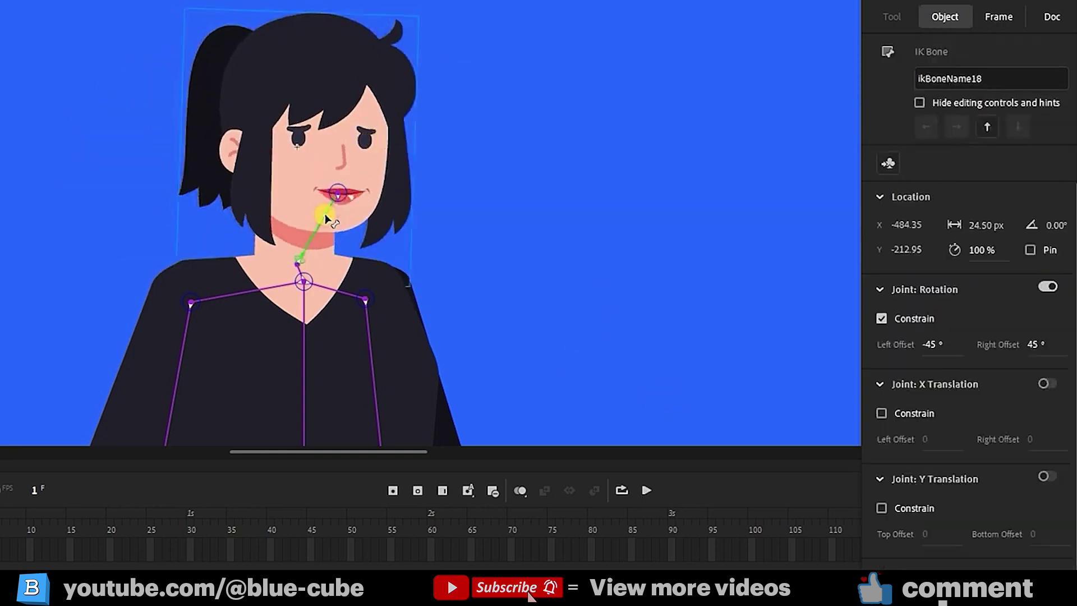
mouse_move(935, 350)
left_mouse_down()
mouse_move(923, 353)
mouse_move(978, 339)
mouse_move(953, 356)
left_mouse_up()
left_click(957, 354)
type("-3")
left_click(1041, 344)
left_click(929, 339)
mouse_move(328, 216)
left_mouse_down()
mouse_move(206, 192)
mouse_move(351, 34)
mouse_move(463, 183)
mouse_move(286, 103)
mouse_move(404, 114)
mouse_move(392, 111)
mouse_move(336, 200)
left_mouse_up()
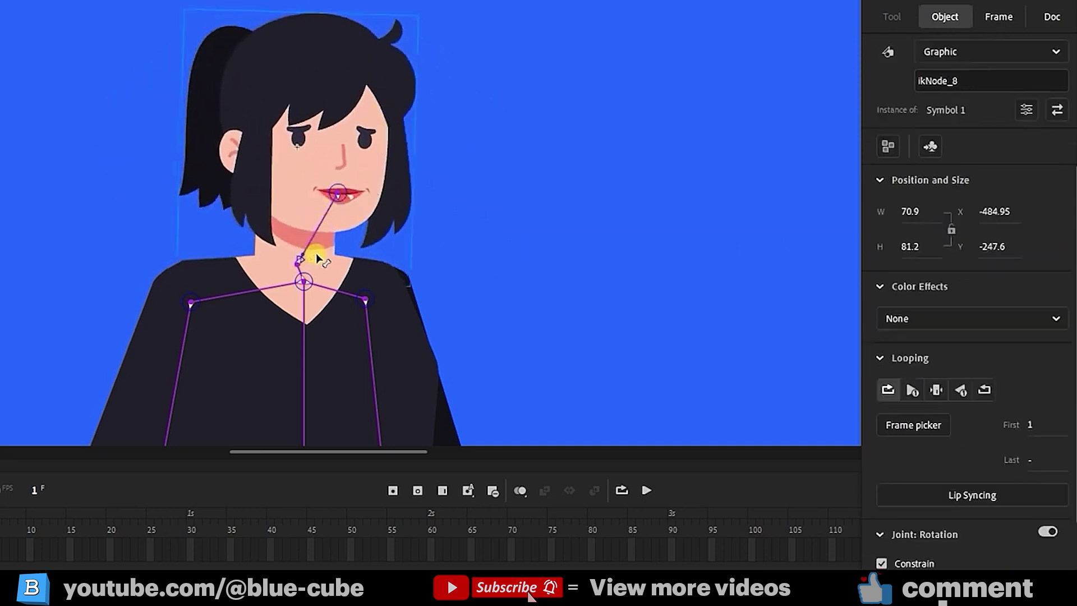
- Turn off joint rotation for the bones running from the base of the neck to both shoulders
left_click(250, 293)
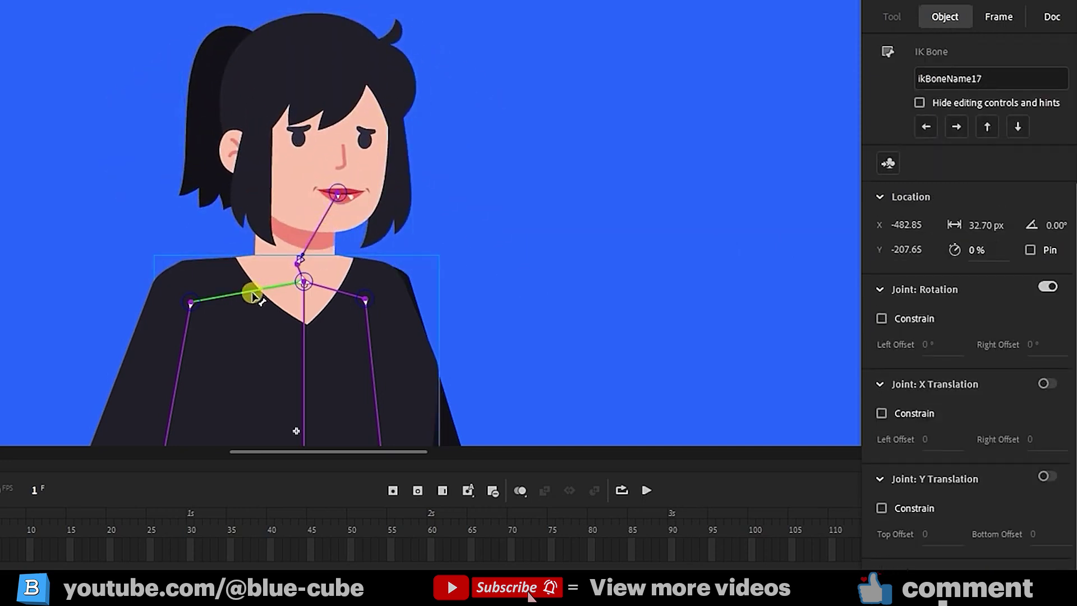
left_click(974, 251)
left_click(1047, 286)
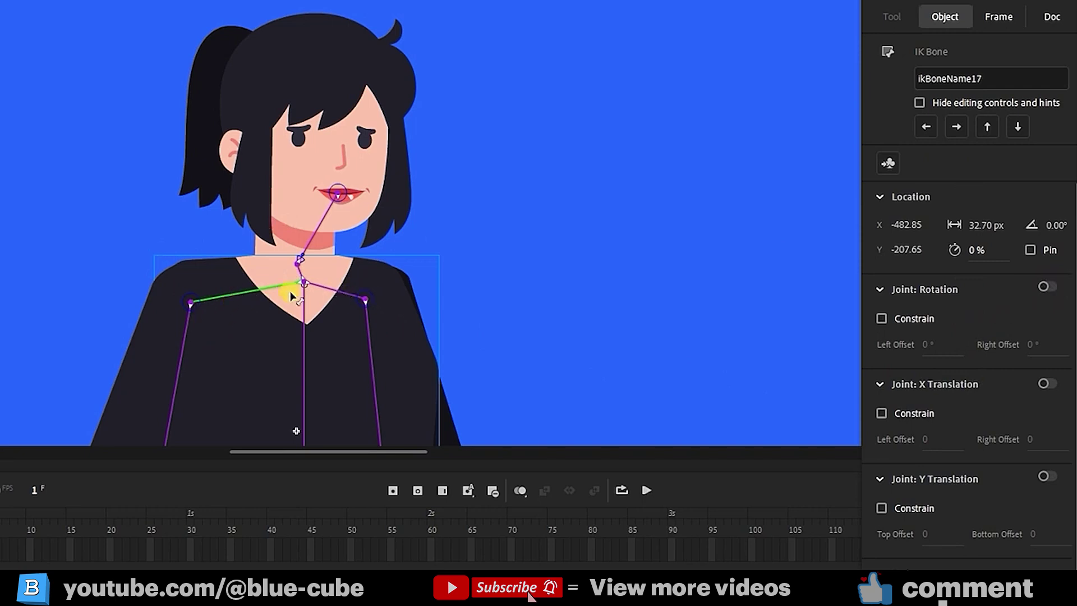
left_click(348, 296)
left_click(344, 293)
left_click(340, 296)
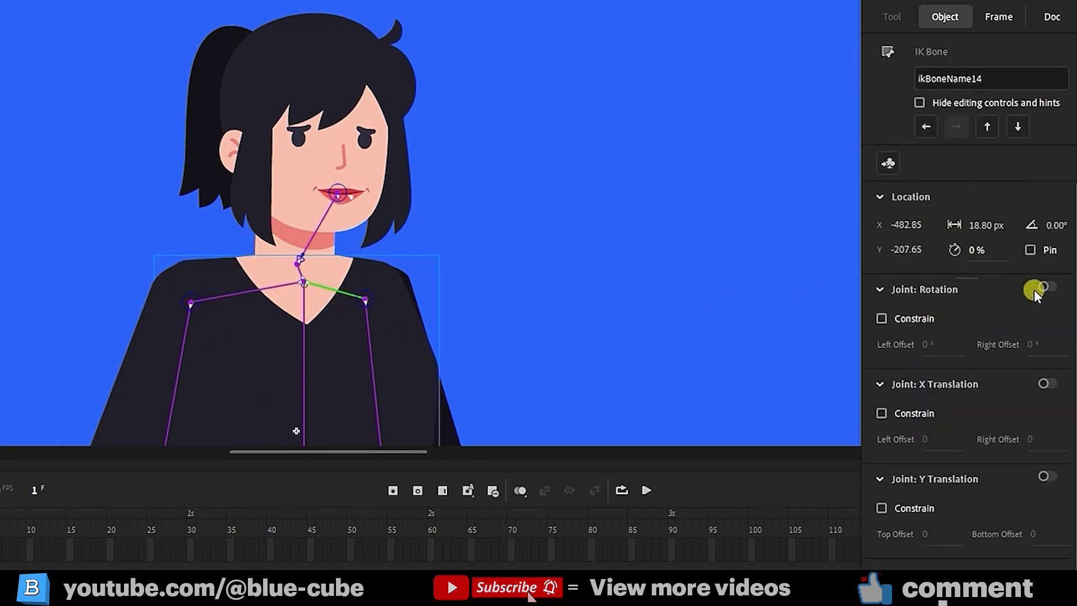
- Constrain the ponytail-side upper-arm bone's joint rotation to offsets of -45° and 45°, and swing the arm outward to test it
scroll(341, 296, "down", 3)
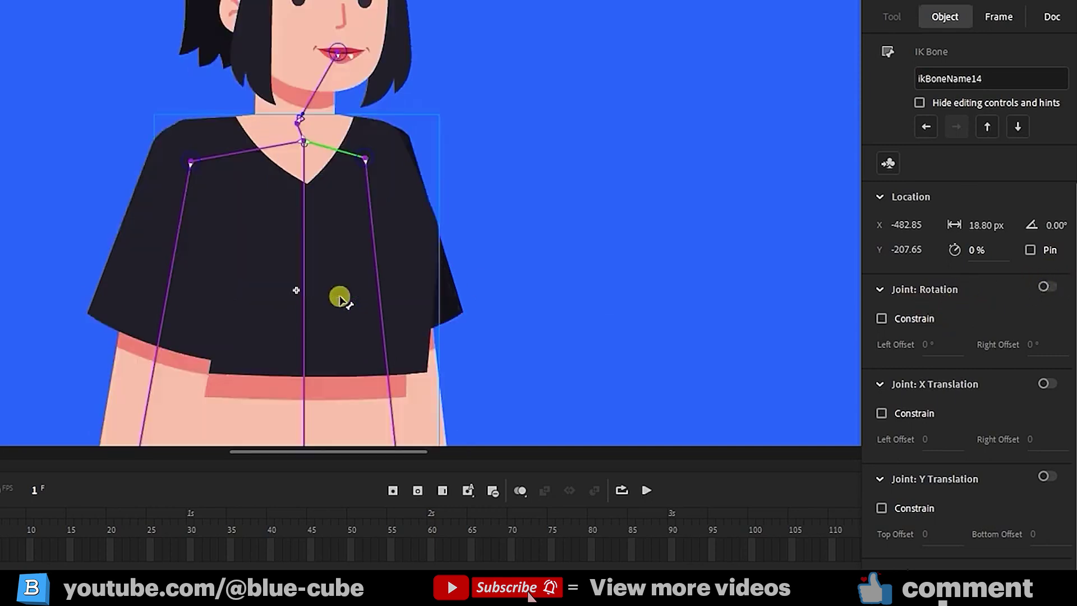
left_click(182, 219)
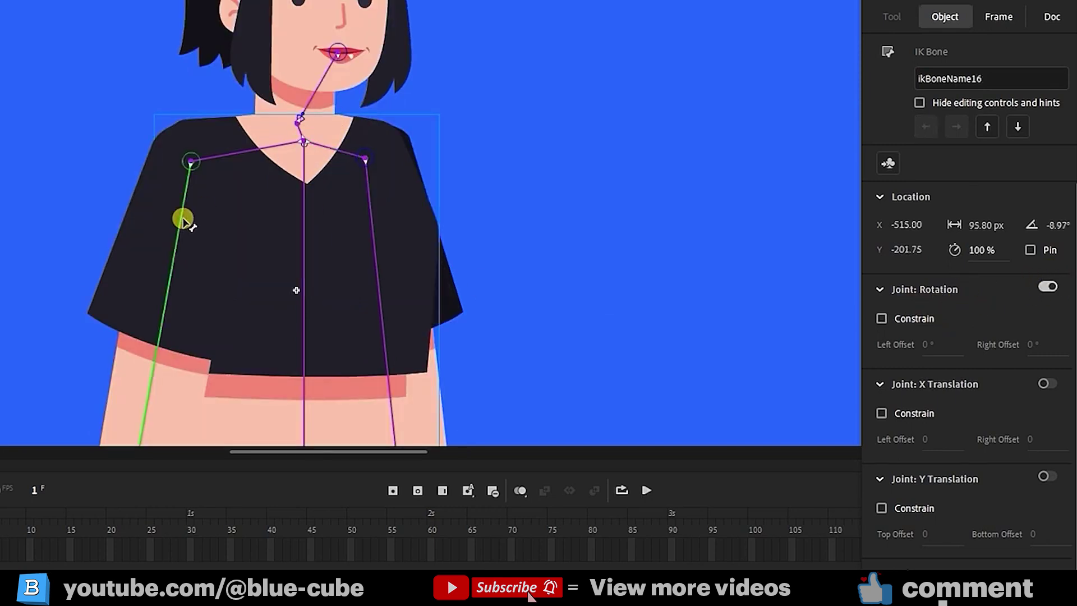
left_click(13, 352)
left_click(354, 274, "alt")
left_click_drag(577, 243, 451, 176)
key("v")
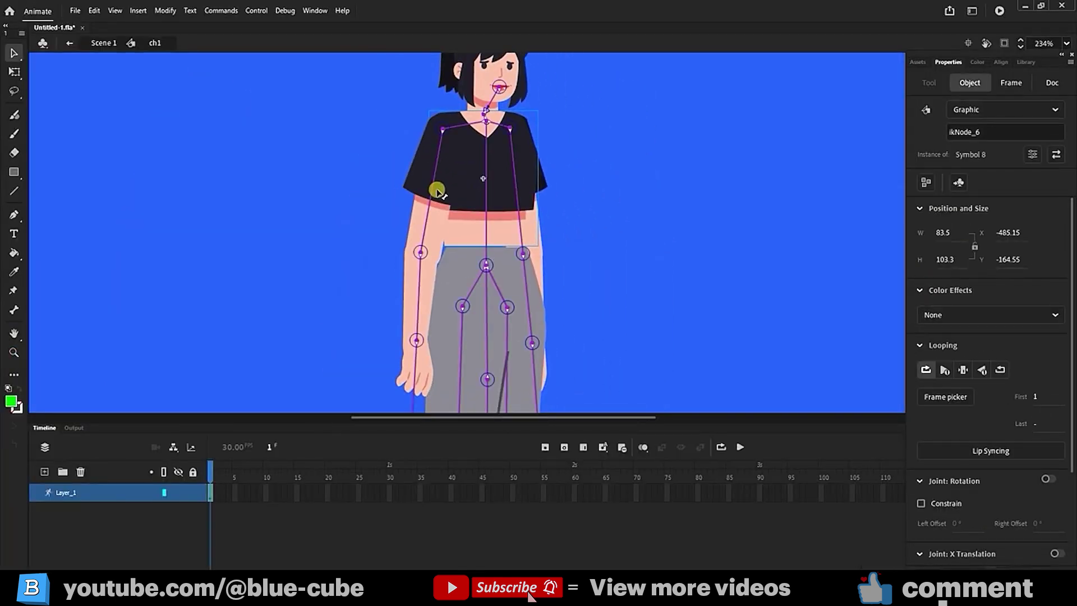
left_click(433, 199)
left_click(921, 315)
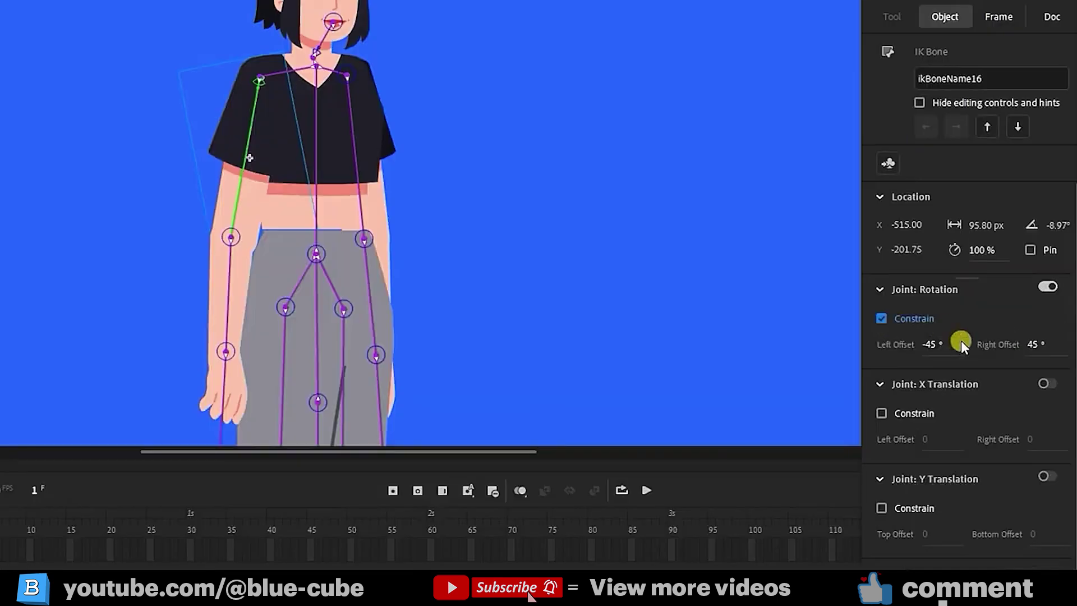
left_click_drag(167, 56, 10, 111)
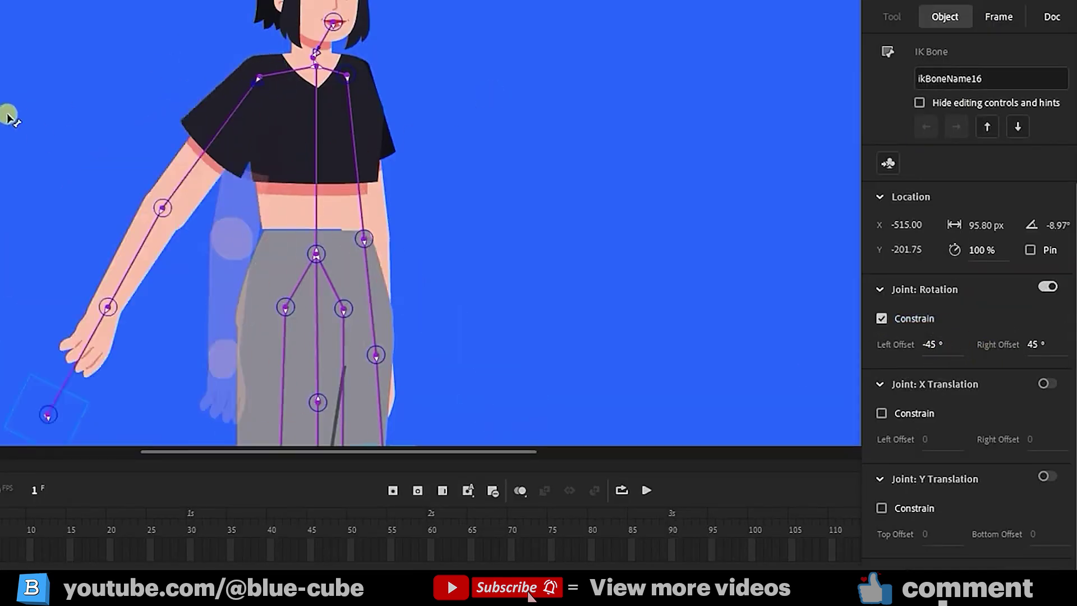
- Undo the trial arm swing, set the character's right upper-arm bone's rotation offsets to -135° and 70°, and swing the arm again to test
left_click(210, 111)
left_click(210, 110)
left_click_drag(11, 263, 498, 240)
key("ctrl+z")
left_click(235, 145)
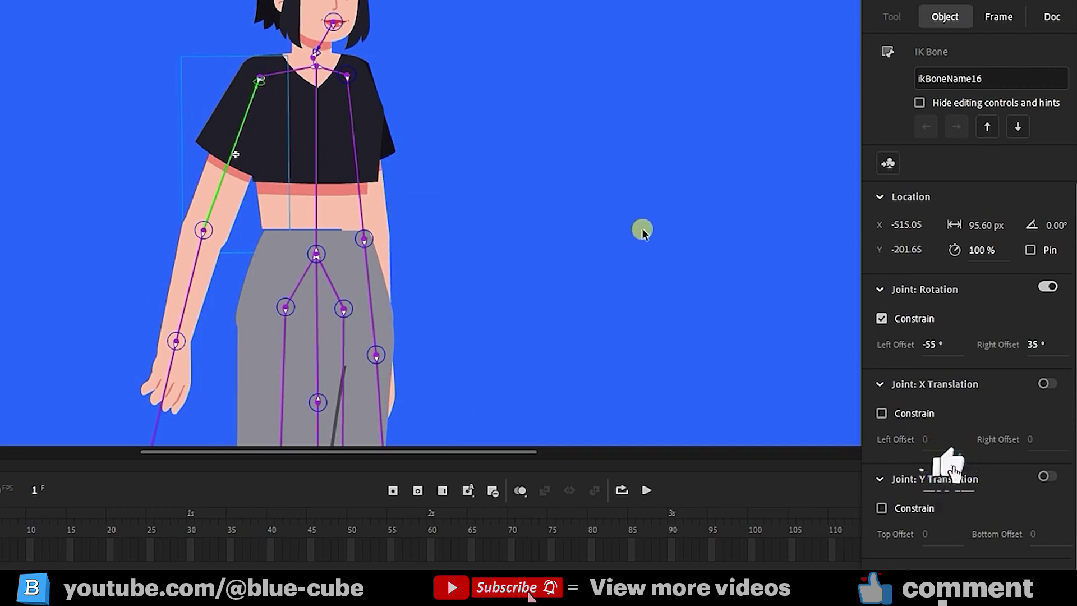
left_click(923, 344)
left_click_drag(923, 344, 863, 344)
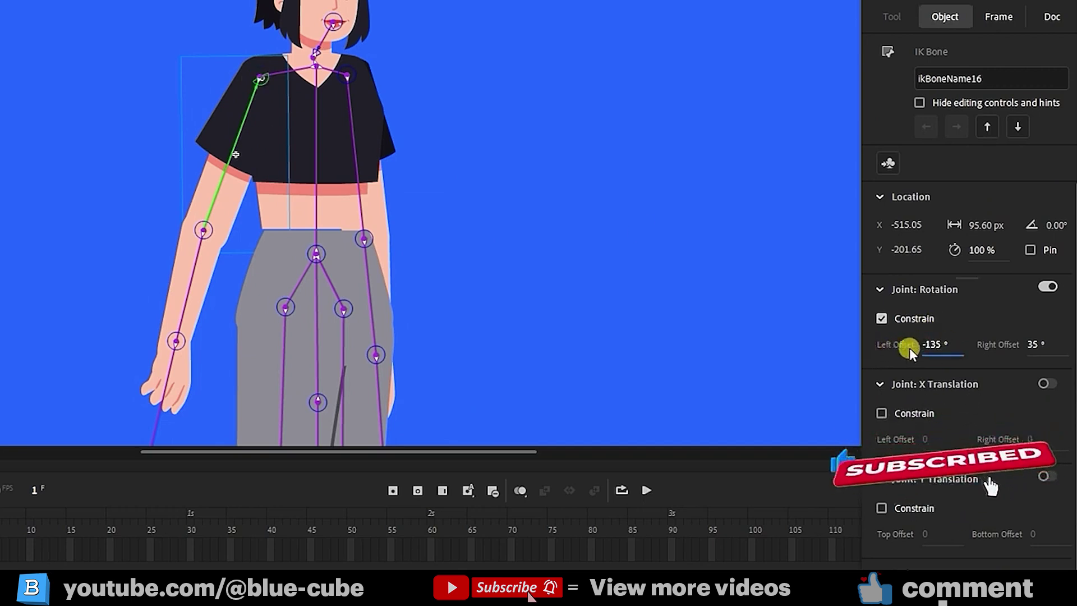
left_click_drag(1032, 344, 1060, 345)
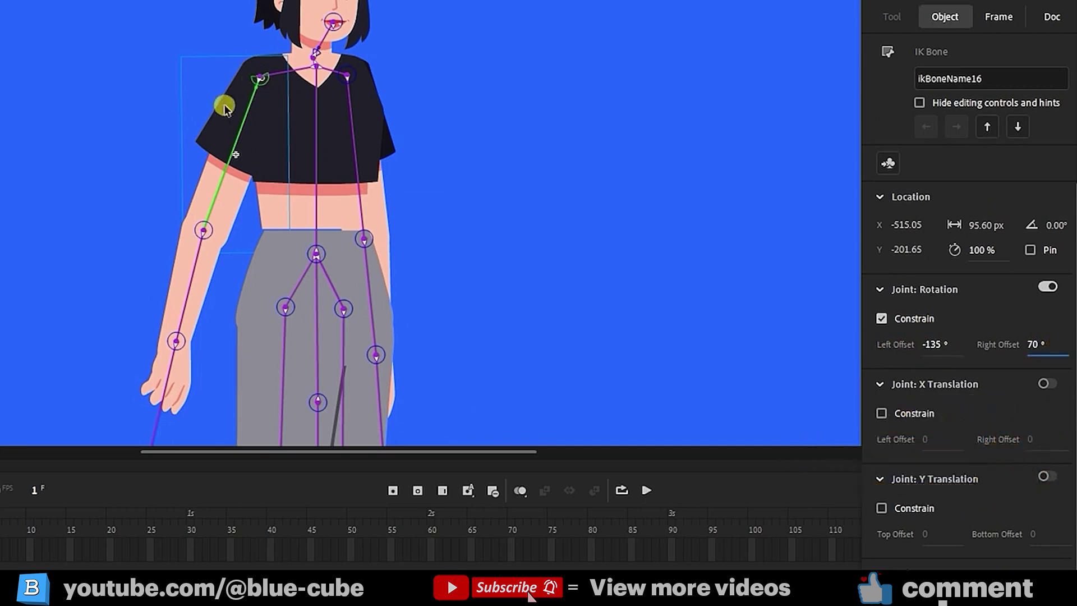
left_click_drag(217, 187, 141, 75)
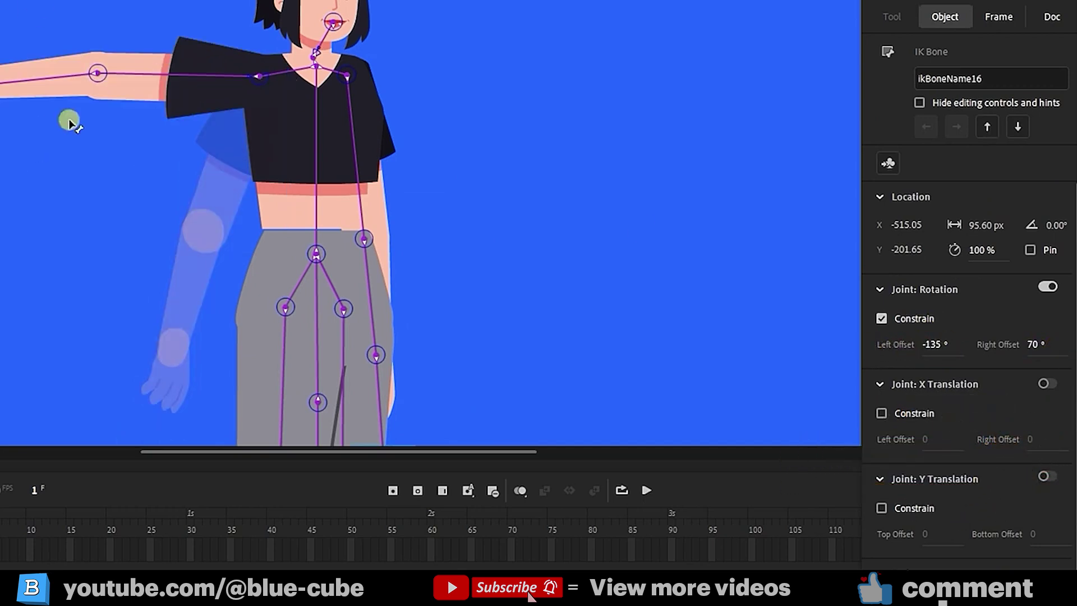
left_click_drag(69, 122, 494, 3)
- Widen the right upper-arm bone's rotation range with a left offset of -175° and a right offset of 63°, and test the swing
left_click_drag(239, 145, 203, 185)
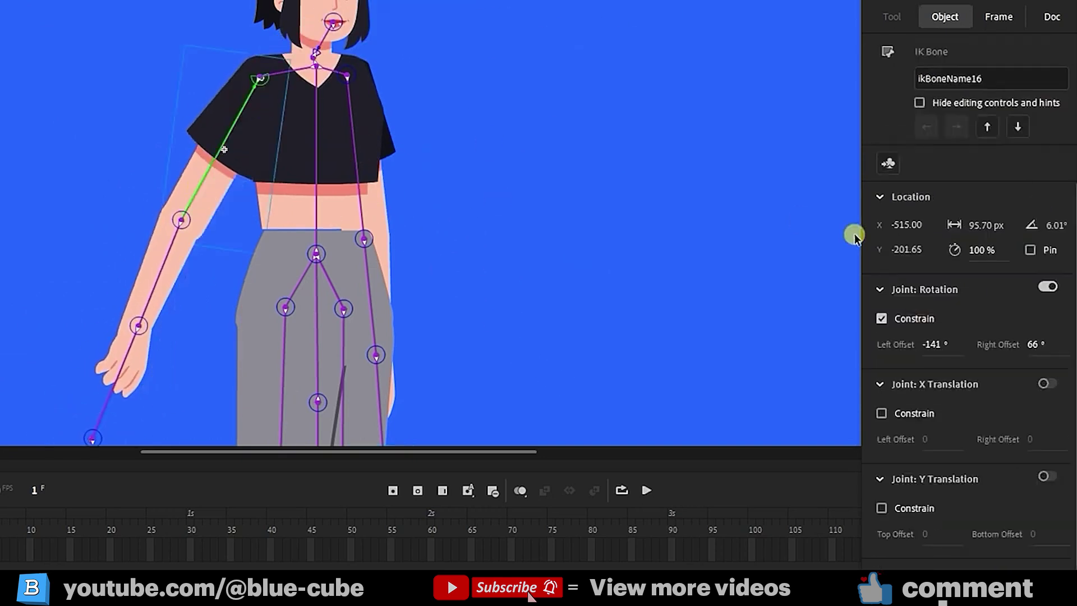
mouse_move(931, 345)
left_mouse_down()
mouse_move(958, 343)
mouse_move(911, 344)
left_mouse_up()
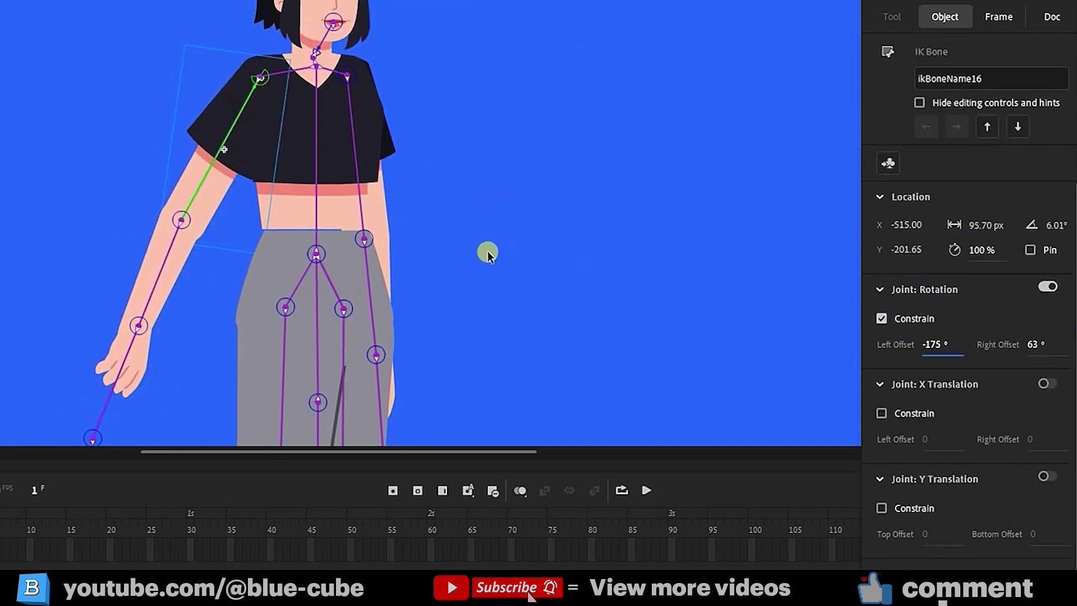
left_click_drag(215, 157, 194, 243)
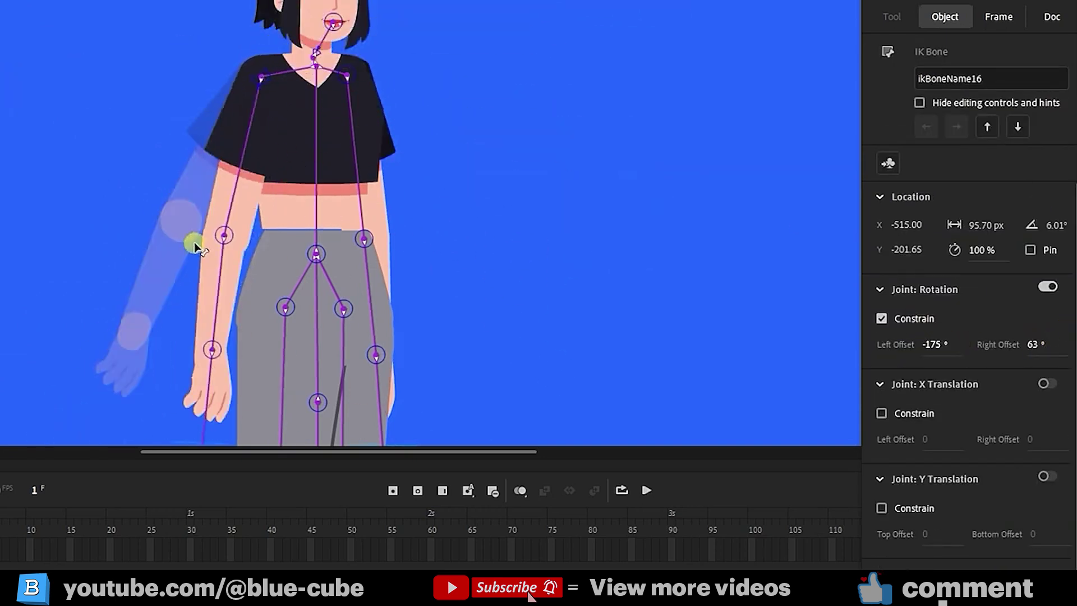
- Constrain the character's right forearm bone's joint rotation to a left offset of -126° and a right offset of 0°, and test the bend
left_click(188, 269)
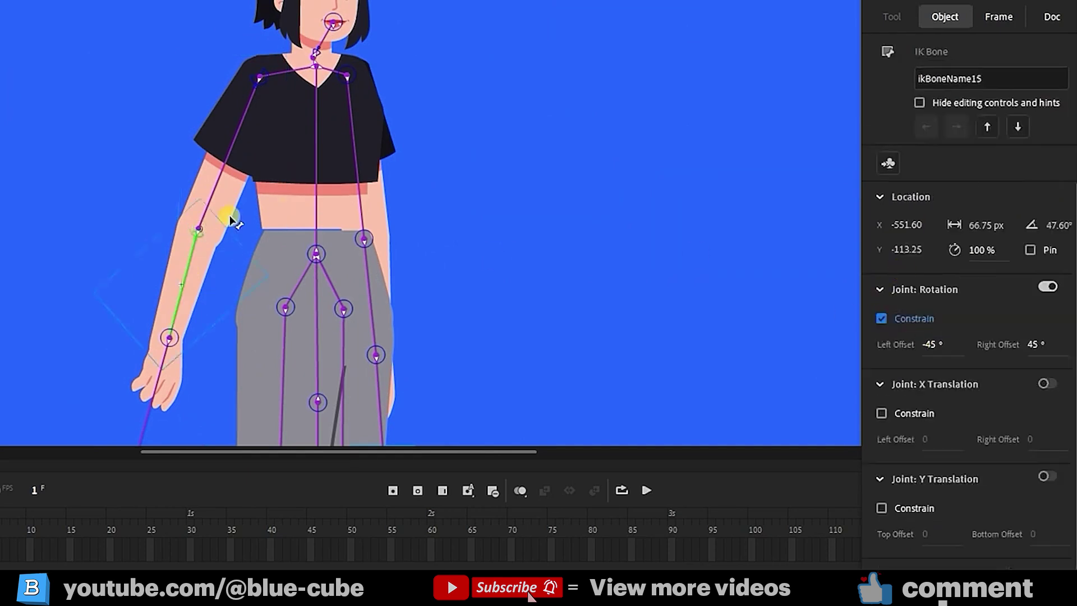
left_click_drag(187, 251, 280, 242)
key("ctrl+z")
left_click(189, 271)
left_click_drag(928, 344, 889, 342)
left_click_drag(1030, 343, 1007, 344)
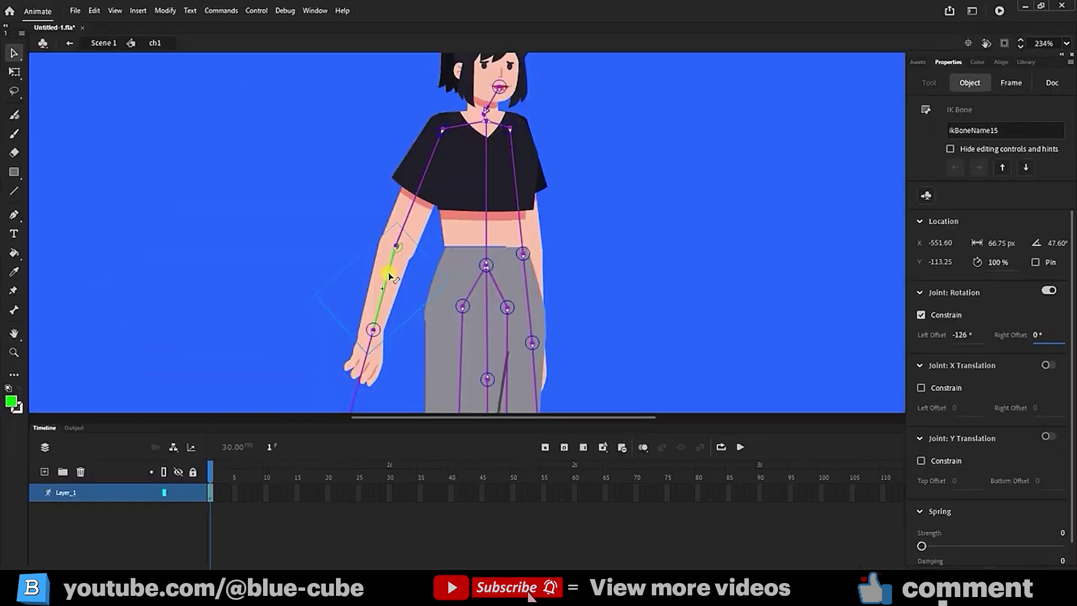
mouse_move(388, 275)
left_mouse_down()
mouse_move(418, 236)
mouse_move(371, 283)
mouse_move(386, 265)
mouse_move(381, 285)
left_mouse_up()
- Constrain the character's left upper-arm bone's joint rotation to offsets of -128° and 114°, and swing the arm to test it
left_click_drag(519, 202, 560, 183)
left_click(922, 314)
left_click_drag(431, 180, 560, 27)
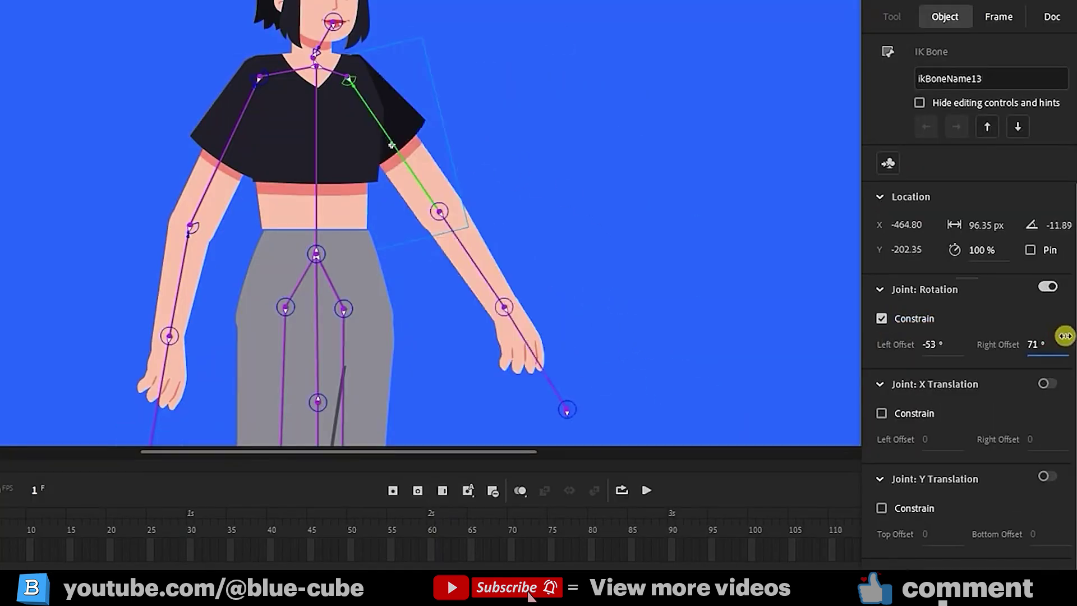
left_click_drag(1060, 337, 1075, 331)
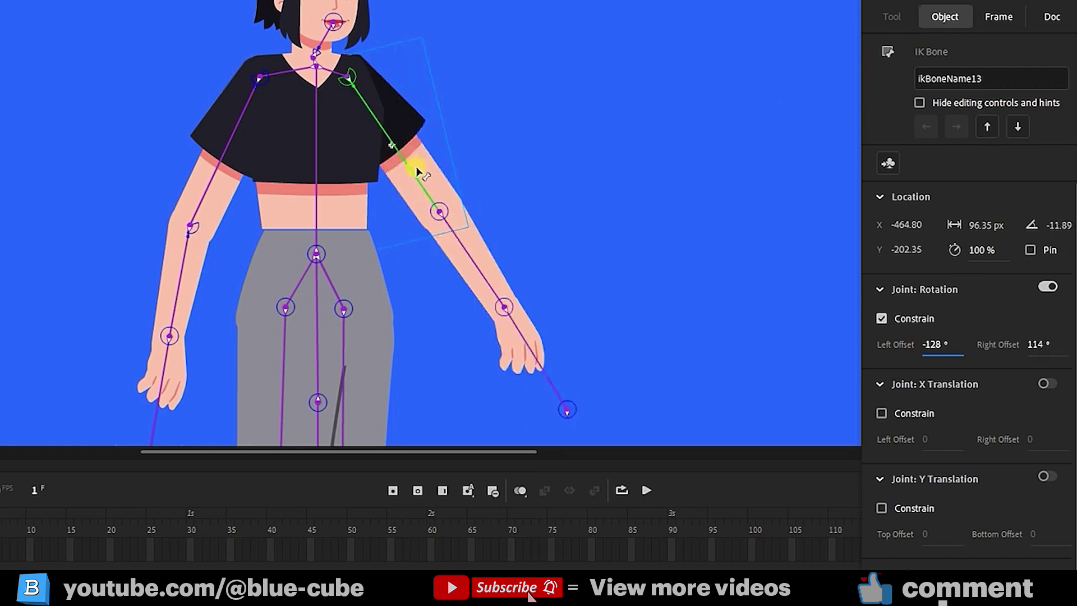
left_click_drag(418, 174, 464, 195)
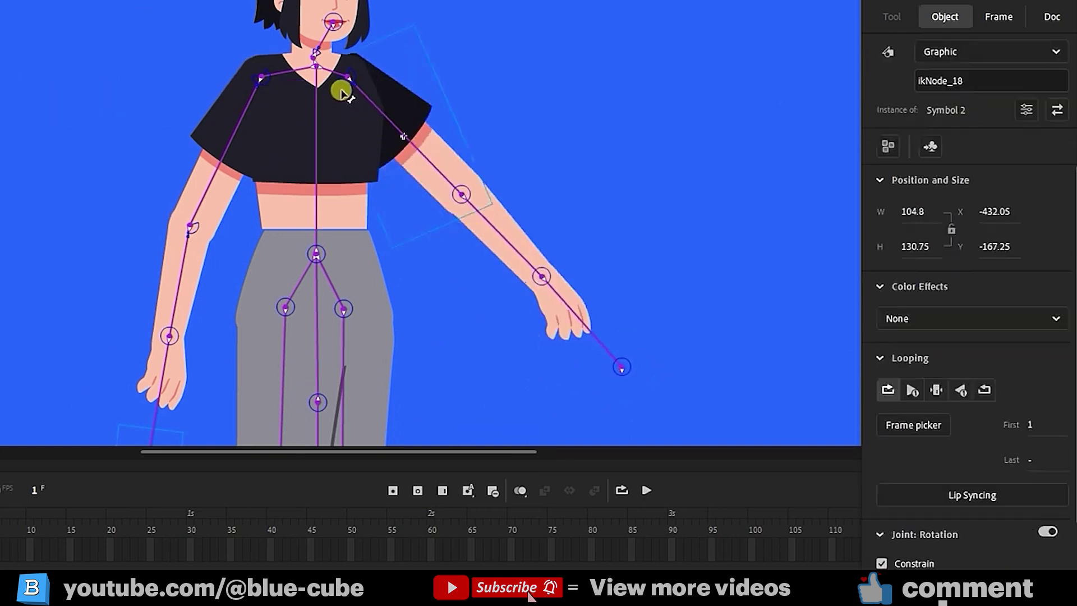
- Retune the left upper-arm bone's right rotation offset, trying 67° and 59°, and swing the arm after each change
left_click(396, 124)
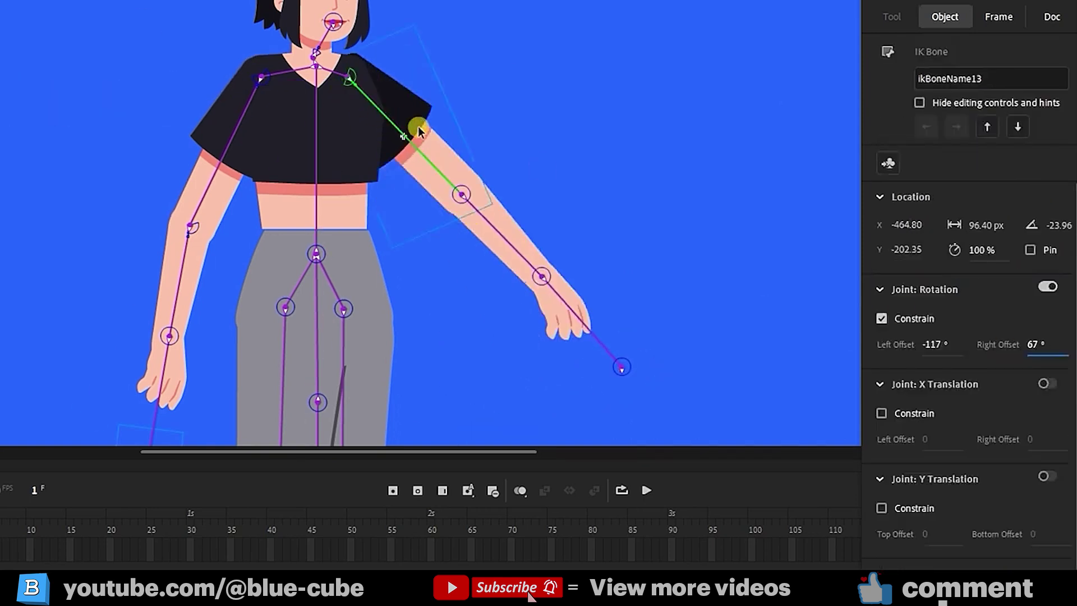
left_click_drag(464, 195, 429, 218)
left_click(378, 130)
left_click_drag(1031, 345, 1043, 346)
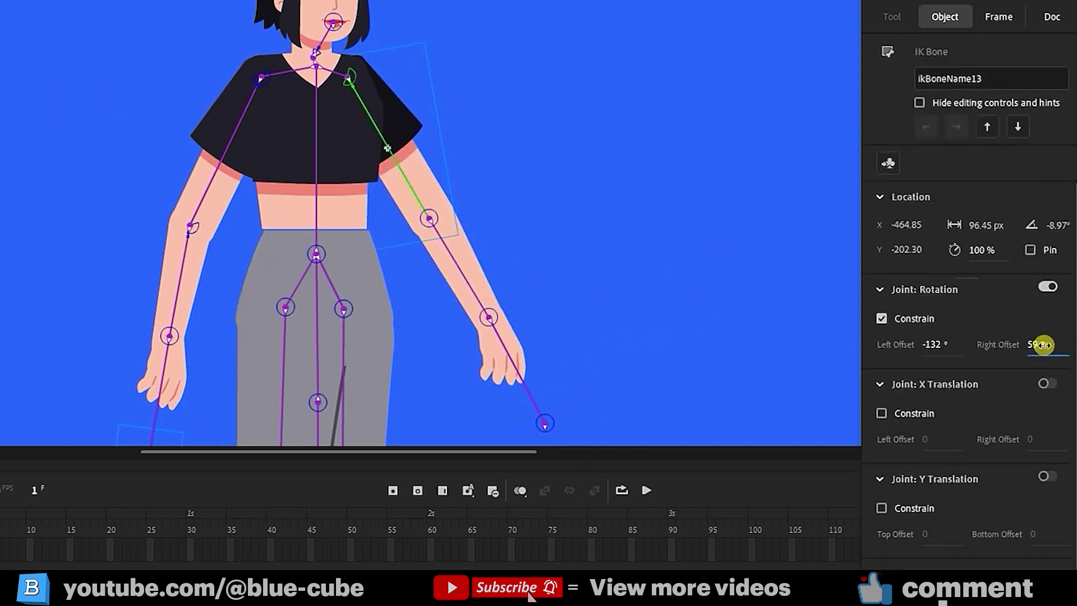
left_click_drag(420, 200, 426, 195)
left_click(379, 130)
left_click_drag(1035, 346, 1052, 346)
mouse_move(418, 193)
left_mouse_down()
mouse_move(425, 187)
mouse_move(417, 192)
left_mouse_up()
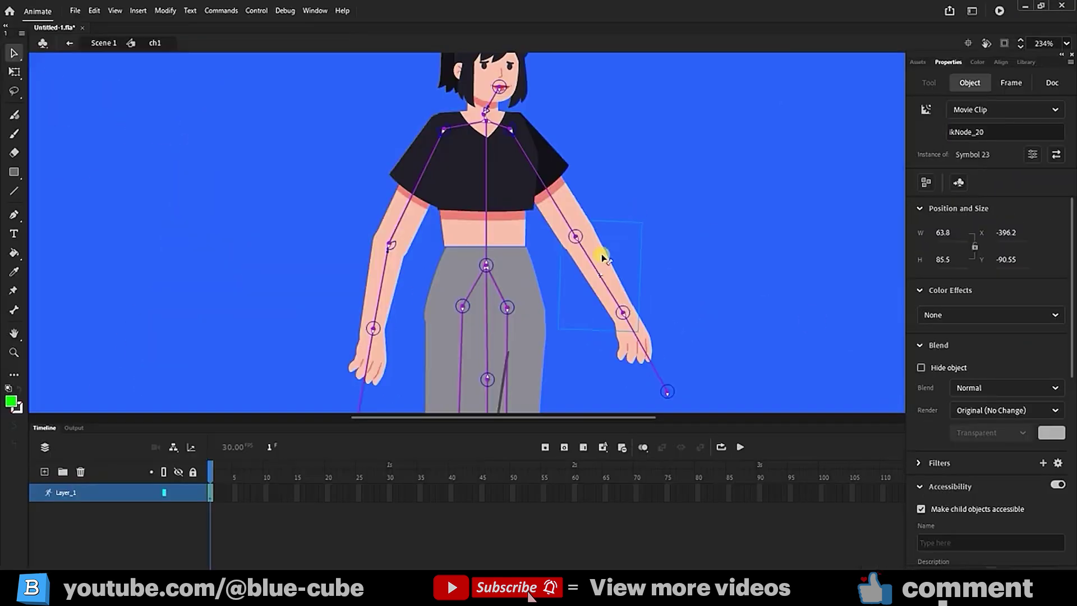
- Constrain the character's left forearm bone's joint rotation to offsets of -45° and 45°, and move the arm to test it
left_click(450, 247)
left_click(920, 314)
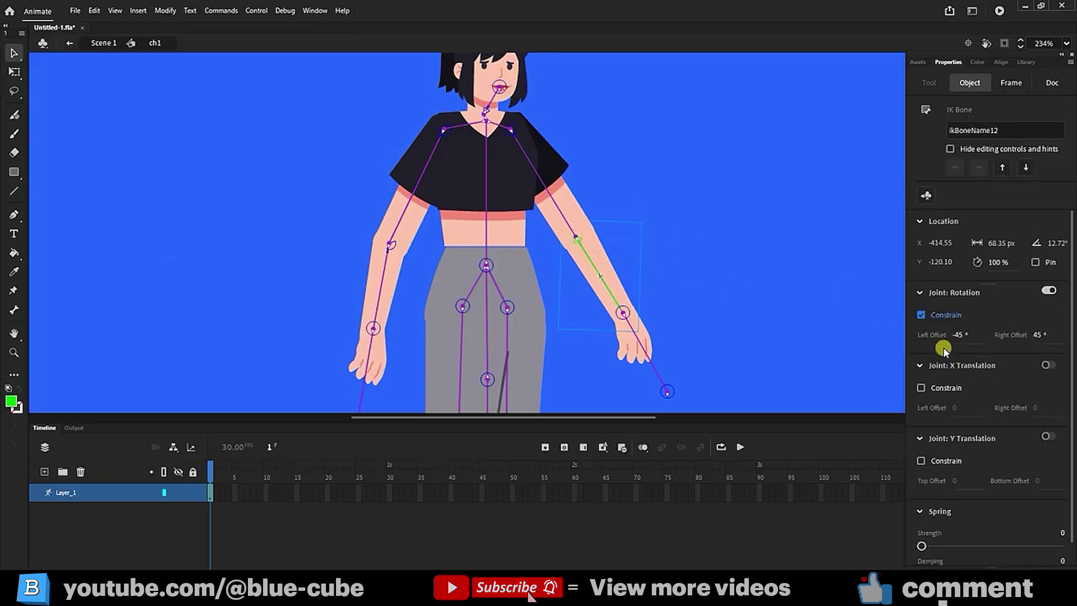
left_click_drag(619, 306, 655, 333)
left_click(655, 333)
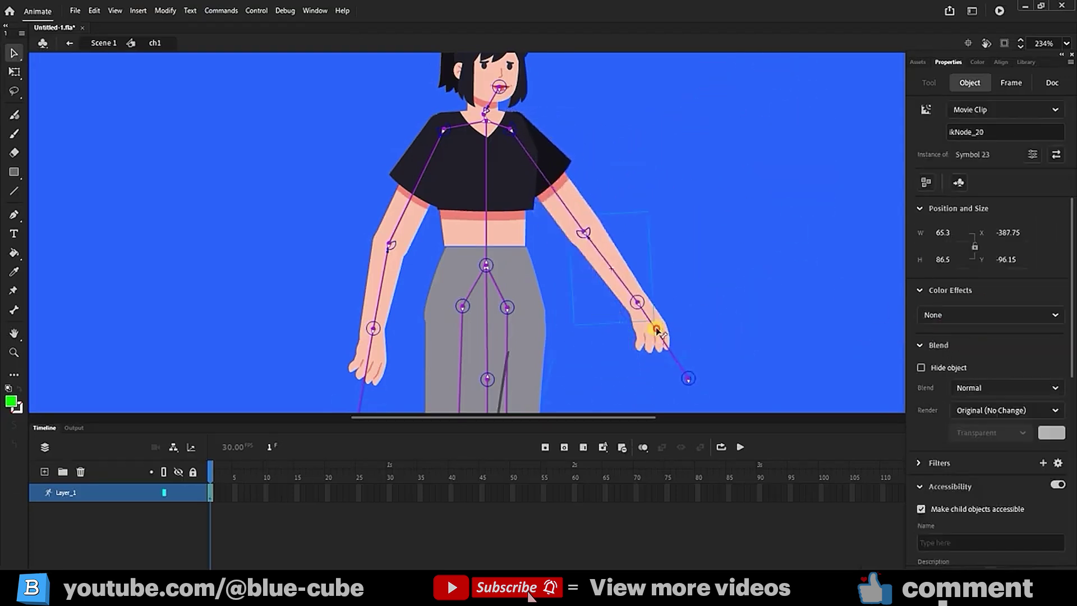
- Select the character's left hand bone, constrain its joint rotation, and move the hand to test the limit
left_click(653, 330)
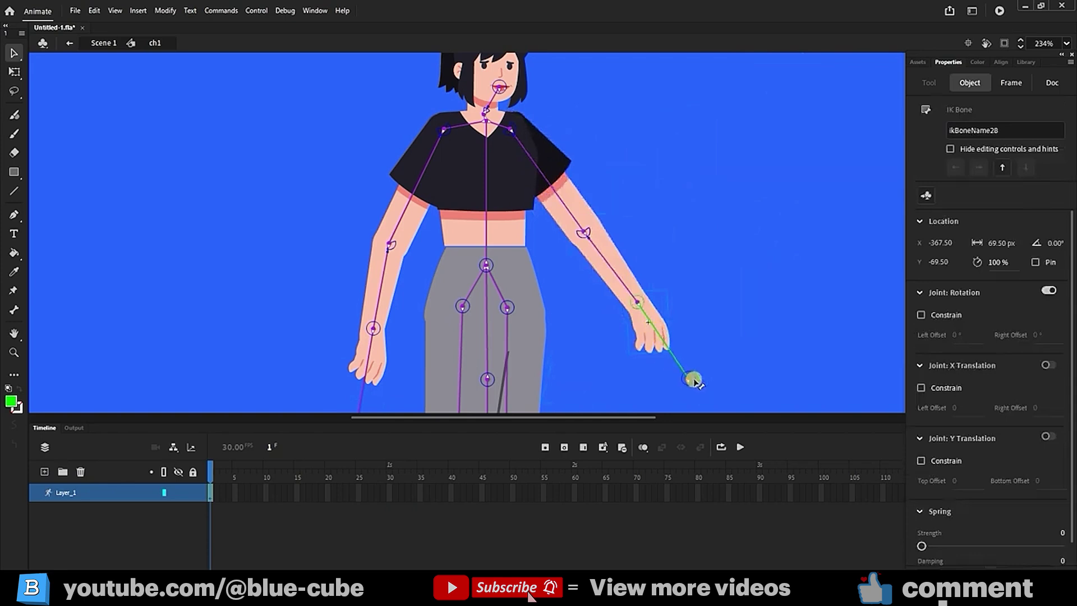
mouse_move(695, 381)
left_mouse_down()
mouse_move(671, 384)
mouse_move(603, 353)
mouse_move(617, 368)
mouse_move(688, 378)
left_mouse_up()
left_click(660, 335)
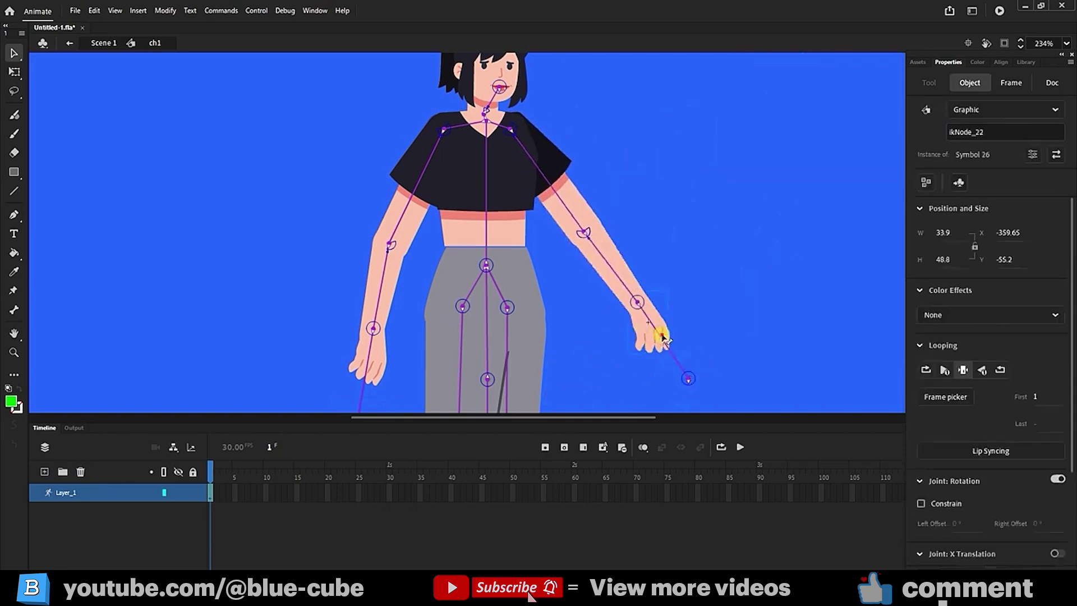
left_click(661, 336)
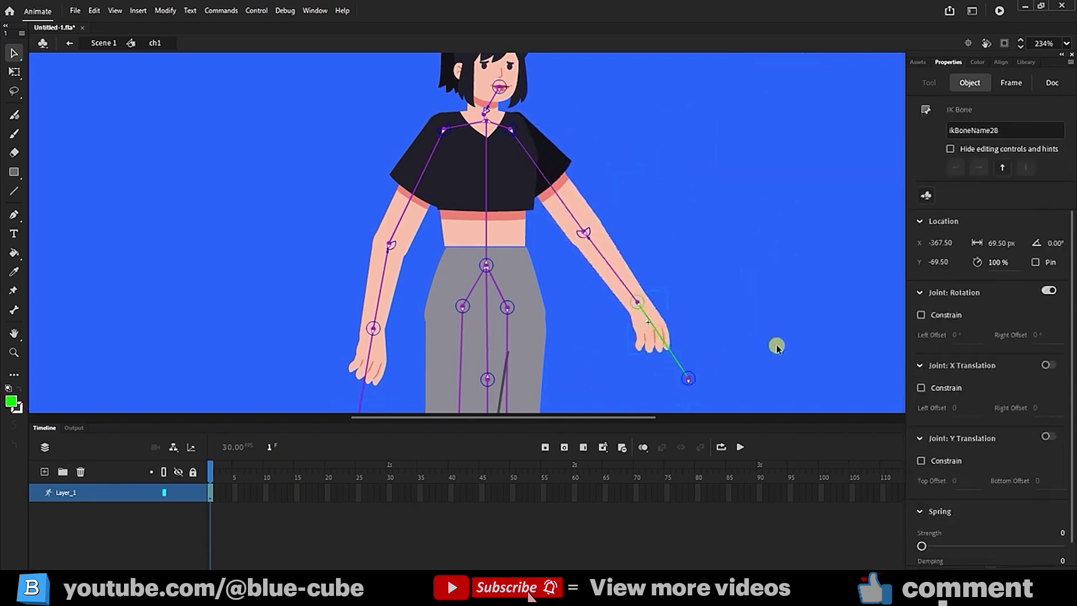
left_click(920, 314)
mouse_move(644, 327)
left_mouse_down()
mouse_move(742, 298)
mouse_move(654, 336)
mouse_move(642, 397)
left_mouse_up()
- Constrain the character's right hand bone's joint rotation to offsets of -45° and 45°, test the hand's movement, and undo the test pose
left_click(371, 346)
scroll(371, 346, "down", 3)
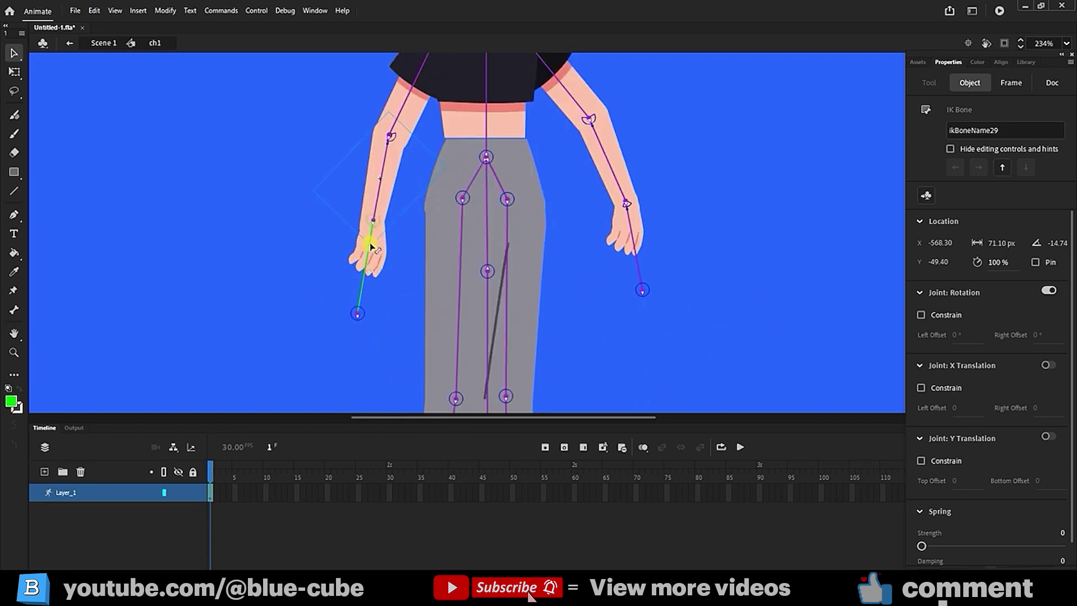
left_click(921, 315)
left_click_drag(373, 250, 341, 221)
key("ctrl+z")
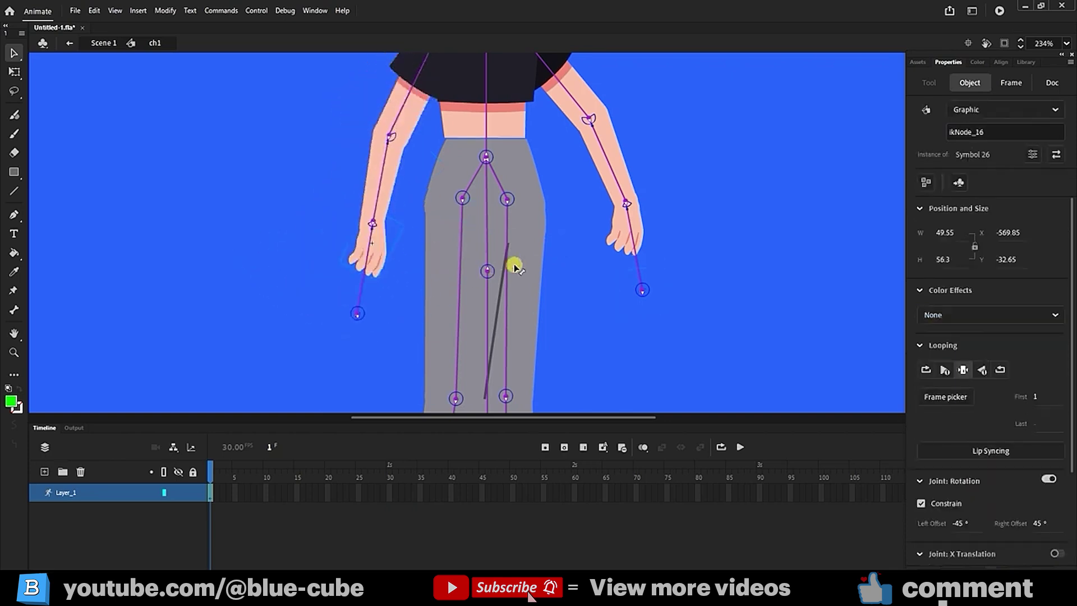
- Set the joint speed of the torso bone to 42% and bend the torso sideways to test the waist
scroll(517, 219, "up", 3)
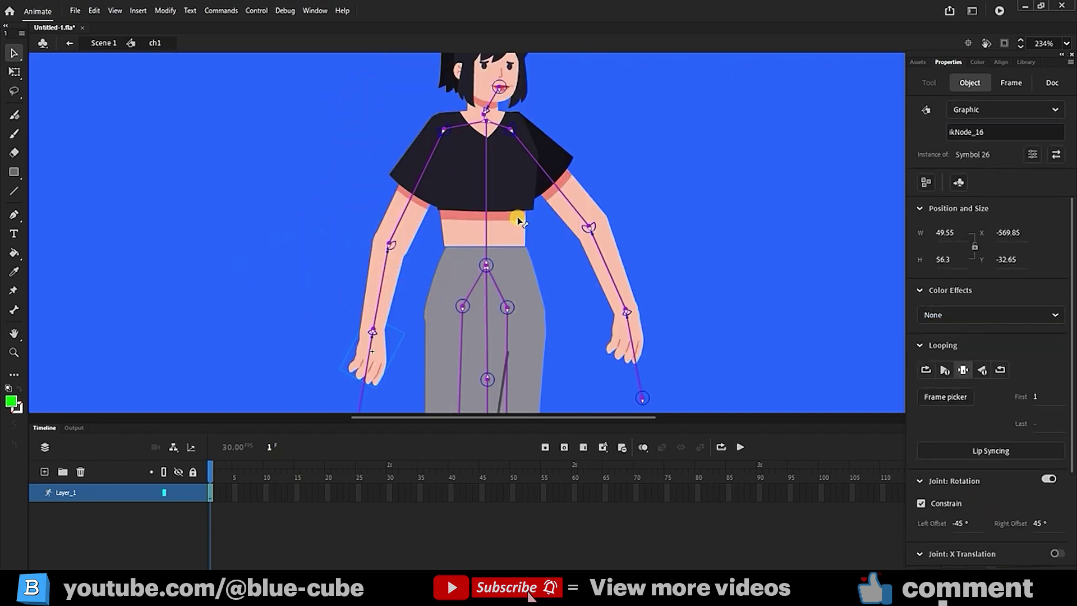
left_click(486, 244)
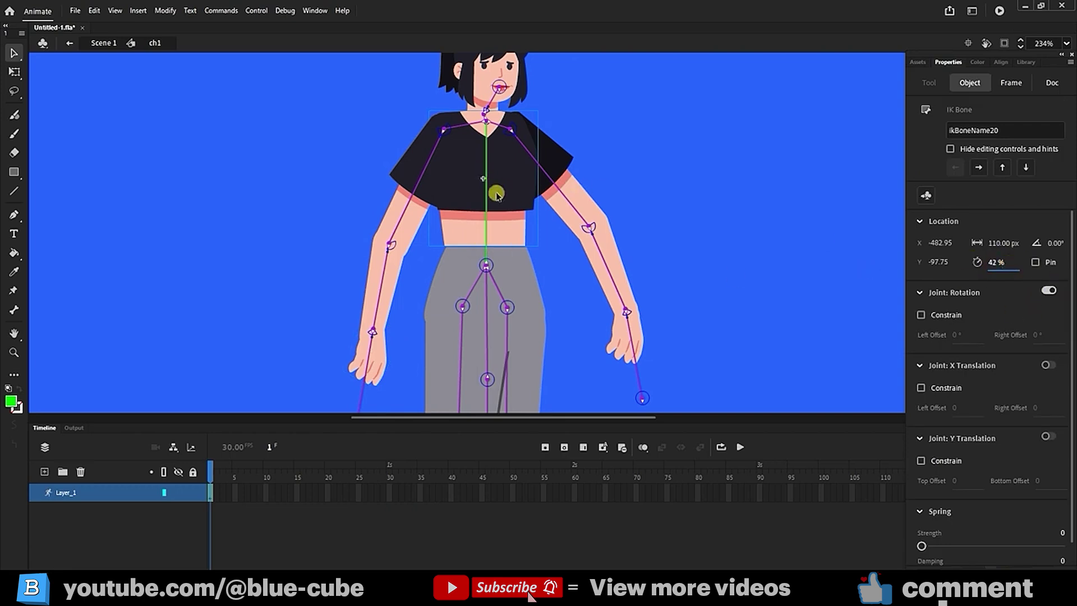
left_click_drag(490, 206, 601, 203)
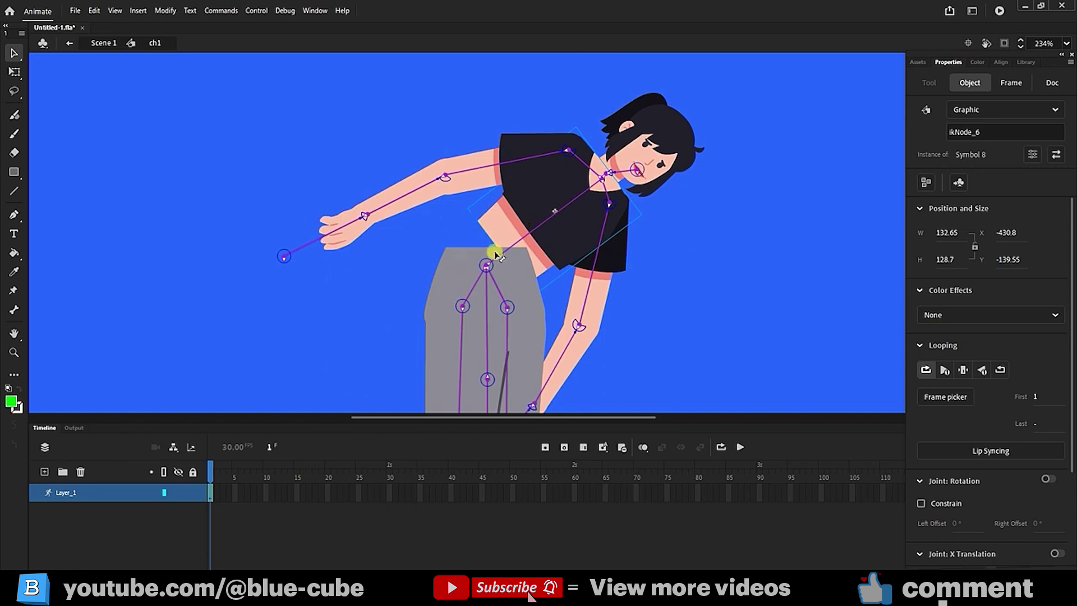
left_click_drag(561, 219, 547, 247)
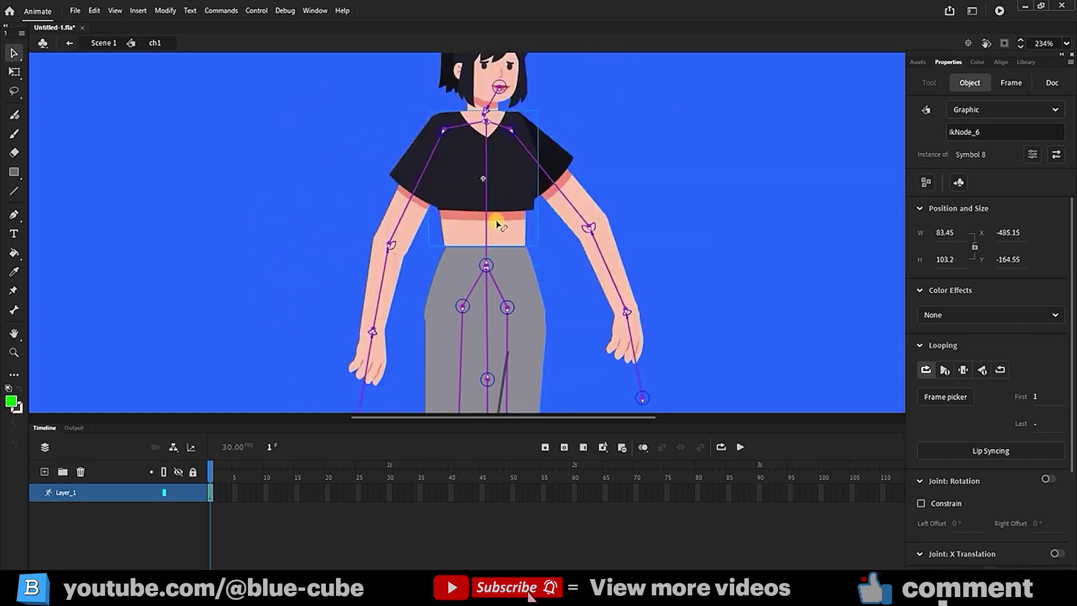
- Open the torso symbol for editing and draw a strokeless green circle over the hips
left_click(12, 70)
double_click(515, 230)
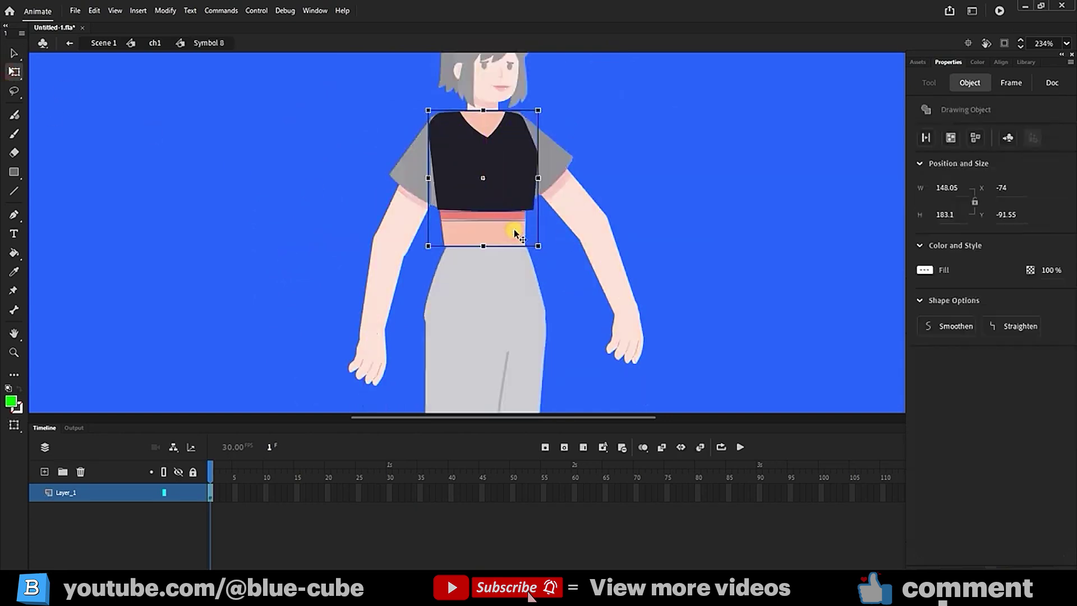
left_click(498, 226)
left_click(13, 169)
left_click(73, 209)
mouse_move(468, 274)
left_mouse_down()
mouse_move(512, 355)
mouse_move(558, 364)
left_mouse_up()
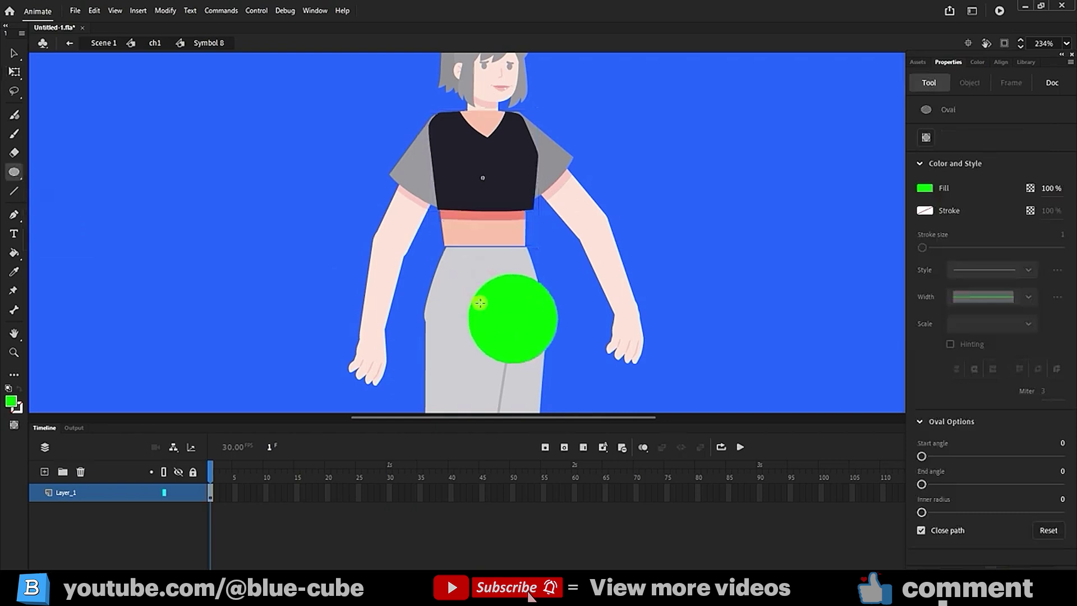
- Centre the circle on the belly's lower edge and fit it to the waist's width, about 110 by 120 px
key("q")
left_click_drag(508, 322, 525, 245)
mouse_move(446, 246)
left_mouse_down()
mouse_move(432, 249)
mouse_move(447, 249)
left_mouse_up()
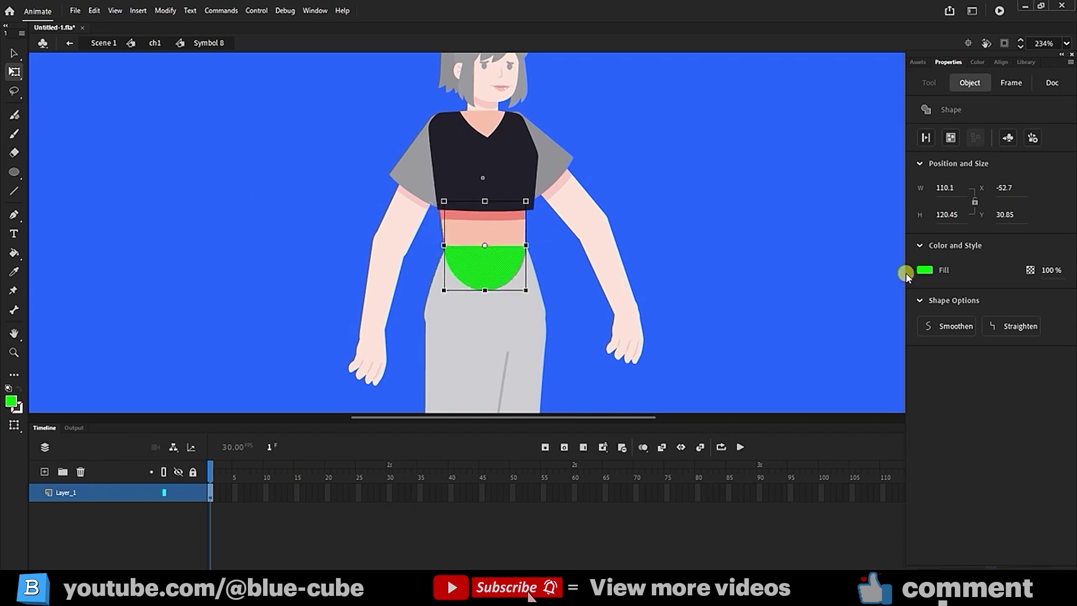
- Fill the circle with the belly's skin colour, return to the armature, and bend the torso to test the waist
left_click(928, 271)
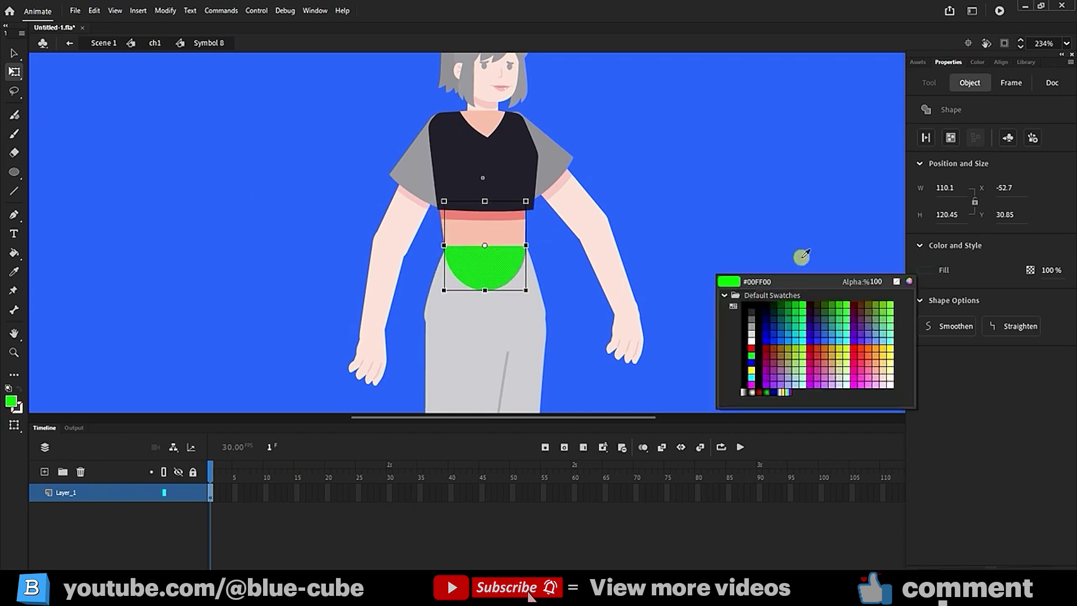
left_click(499, 232)
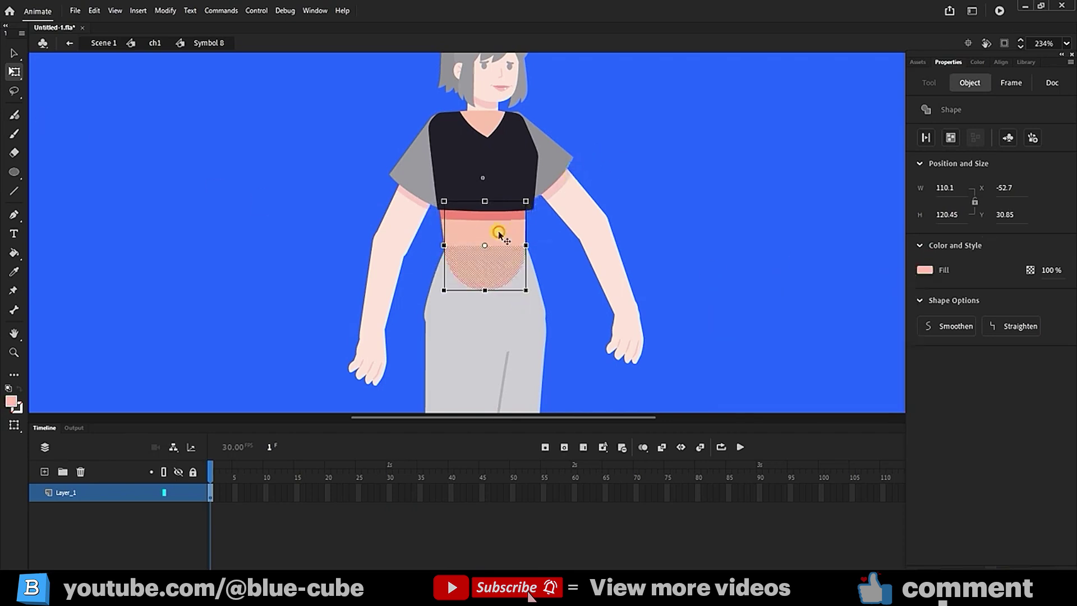
double_click(694, 208)
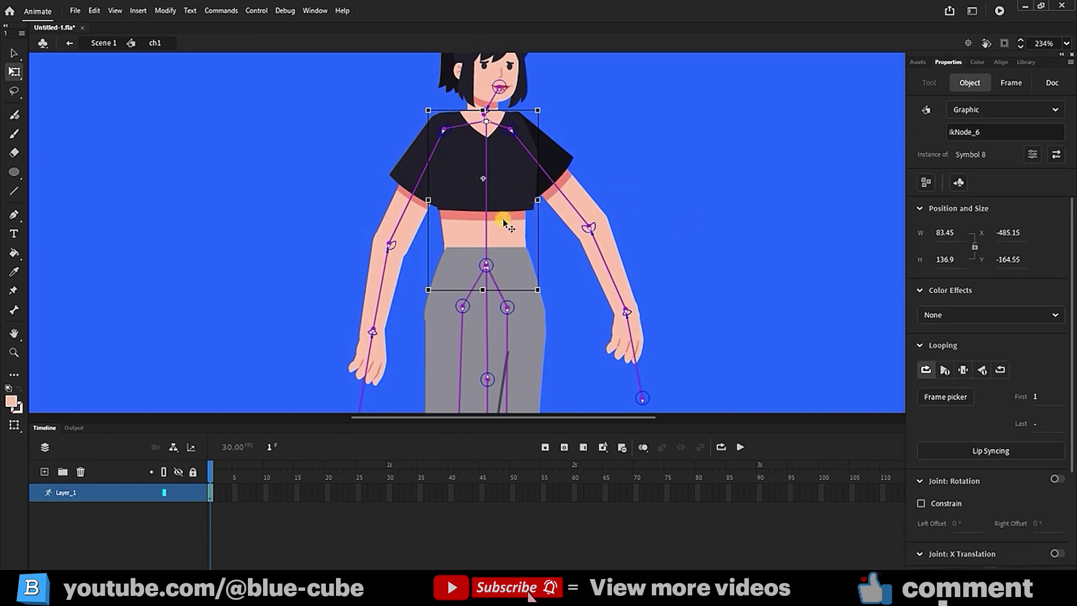
left_click(14, 53)
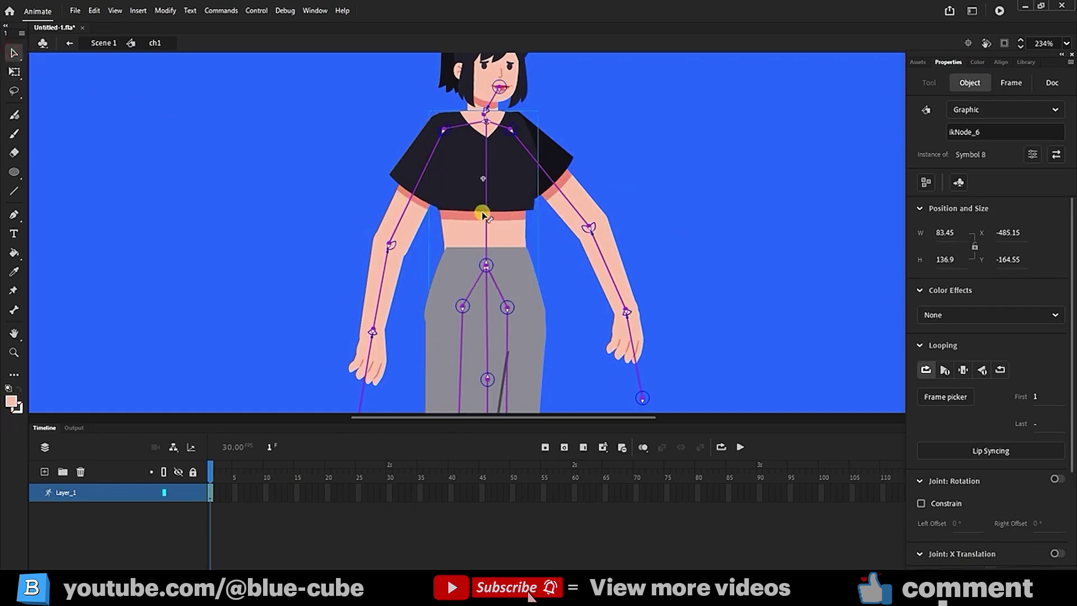
left_click_drag(483, 211, 507, 291)
- Set the joint speed of the bone from the waist to the character's left hip to 0%
left_click(507, 291)
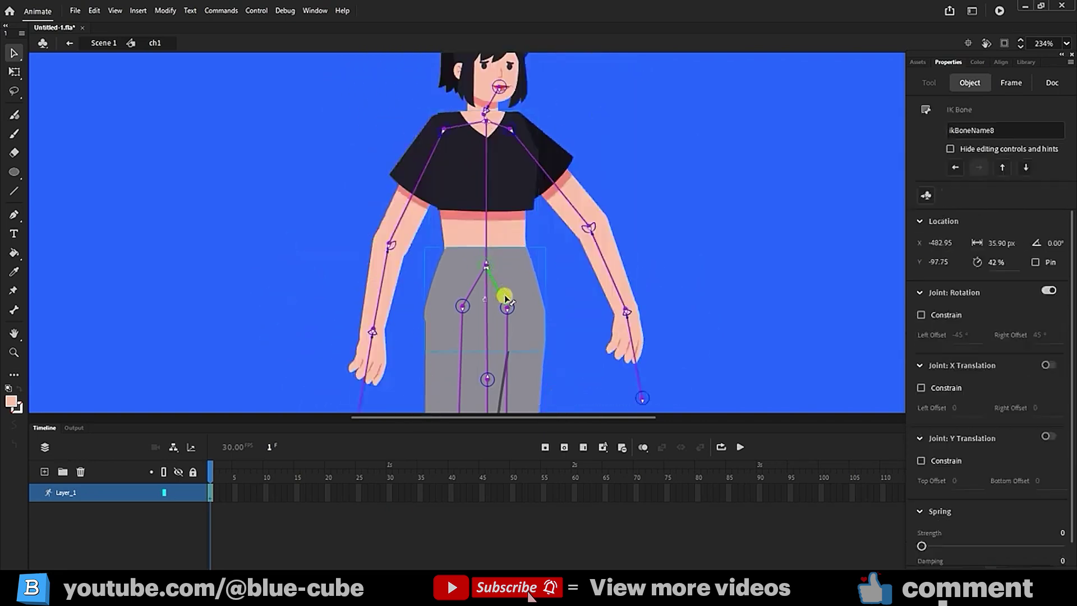
left_click_drag(564, 284, 507, 291)
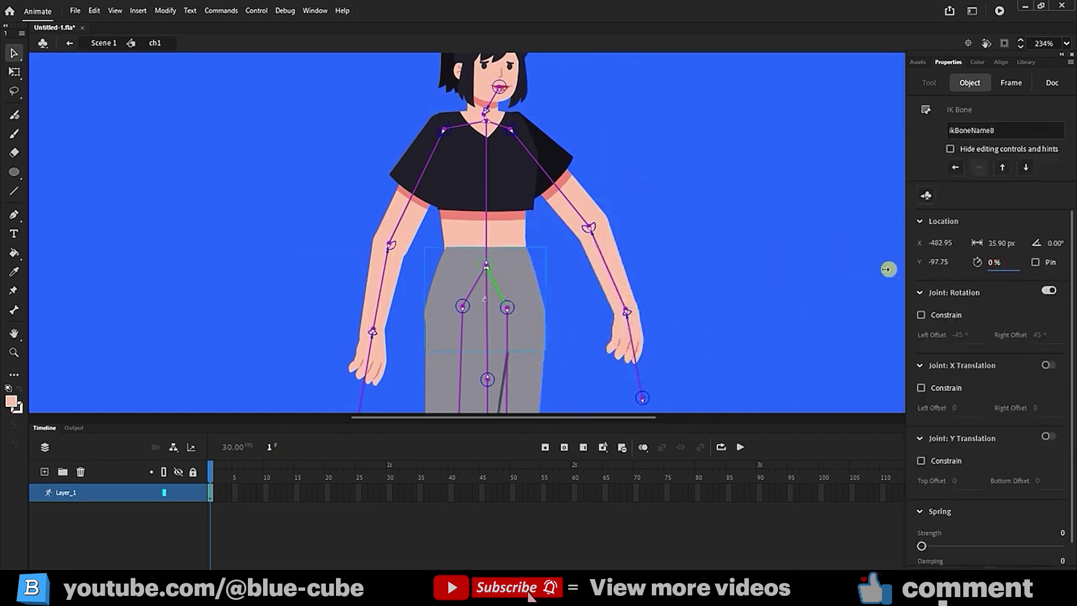
- Set the joint speed of the bone from the waist to the character's right hip to 0%
left_click(471, 290)
left_click(991, 264)
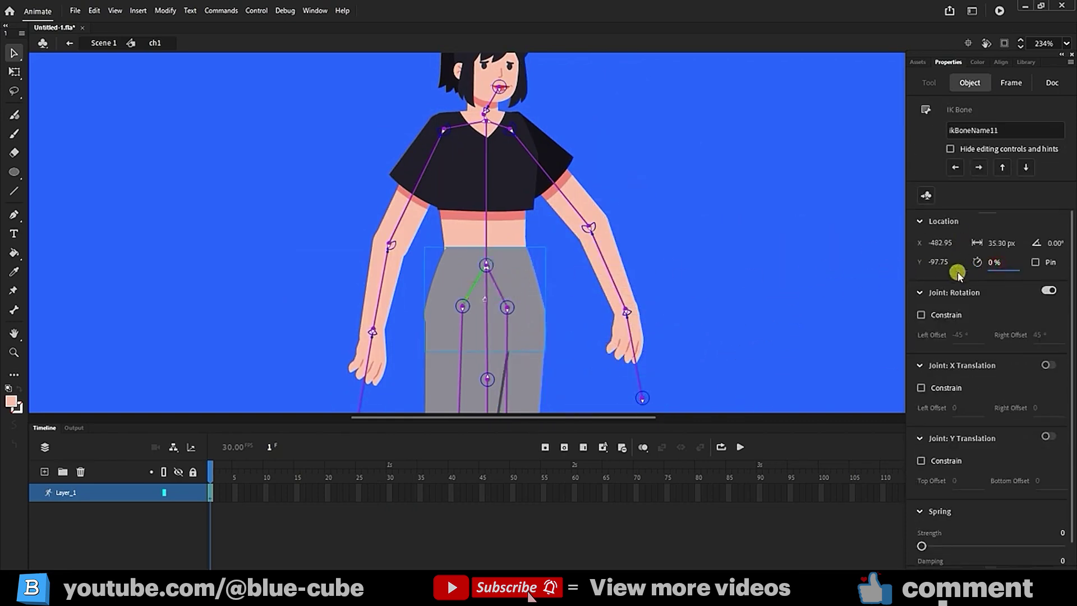
left_click(502, 287)
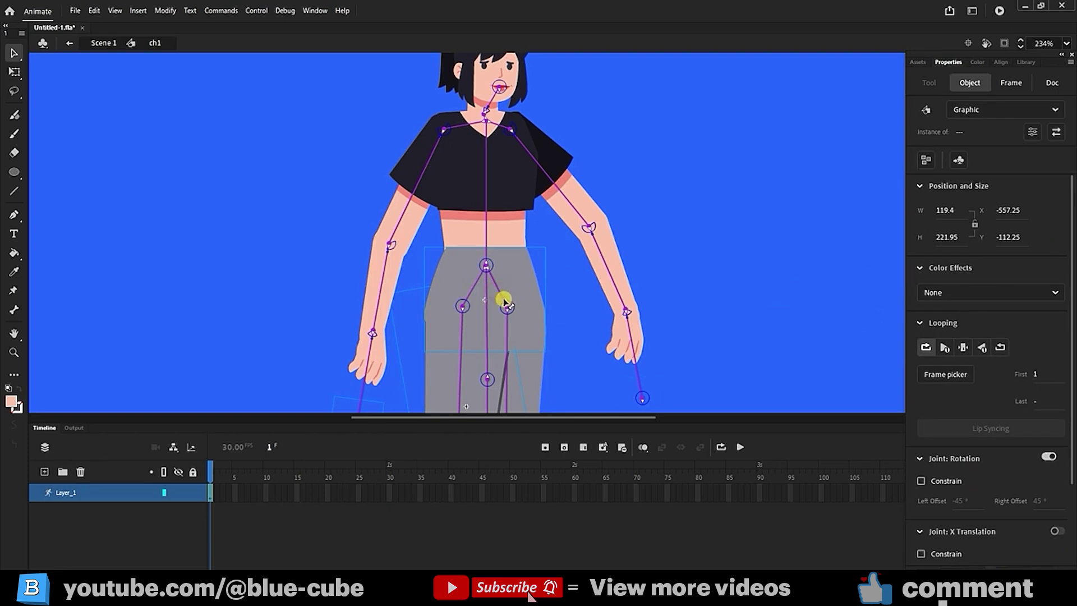
left_click(505, 298)
left_click(522, 293)
- Constrain the right thigh bone's joint rotation to a left offset of -108° and a right offset of 85°, and test the leg's swing
scroll(477, 275, "down", 3)
left_click(459, 266)
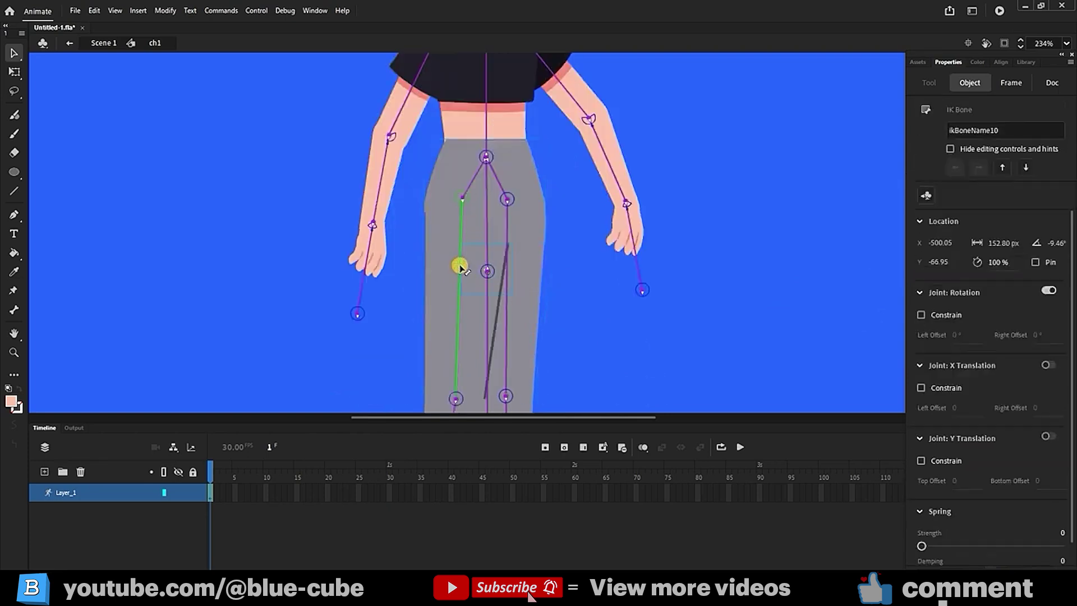
left_click(927, 315)
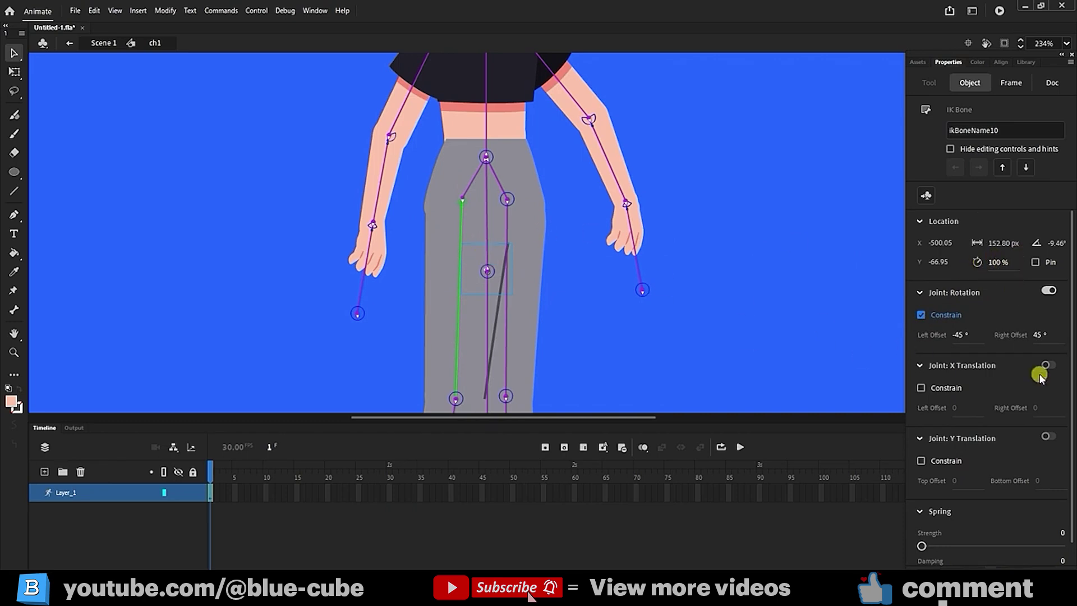
left_click(959, 333)
left_click_drag(1039, 335, 1062, 335)
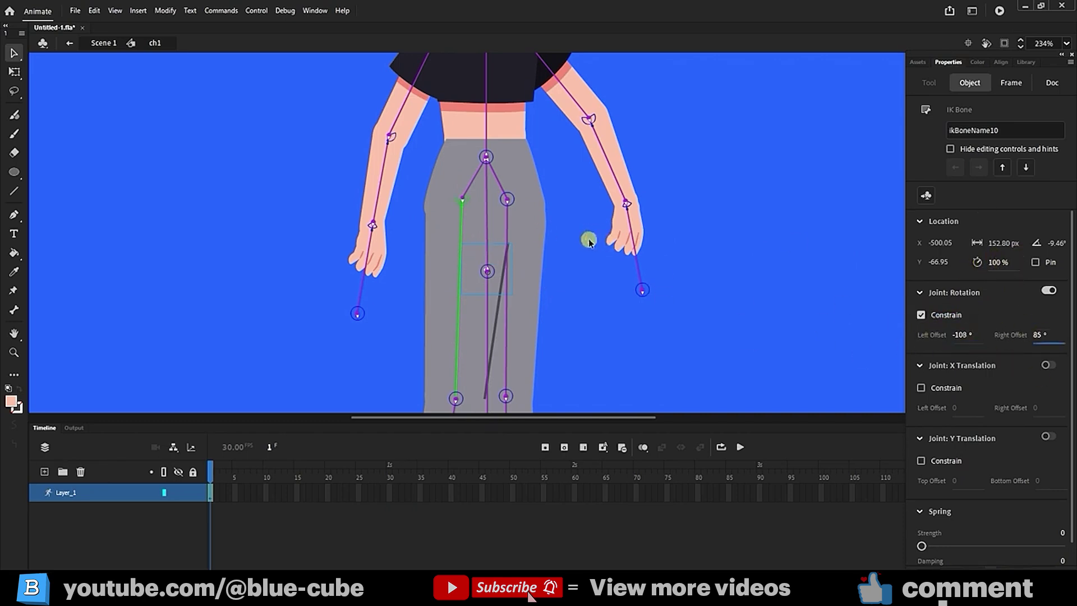
left_click_drag(455, 247, 509, 303)
- Constrain the left thigh bone's joint rotation with a left offset of -147°, test the leg's swing, and undo the test pose
left_click(506, 310)
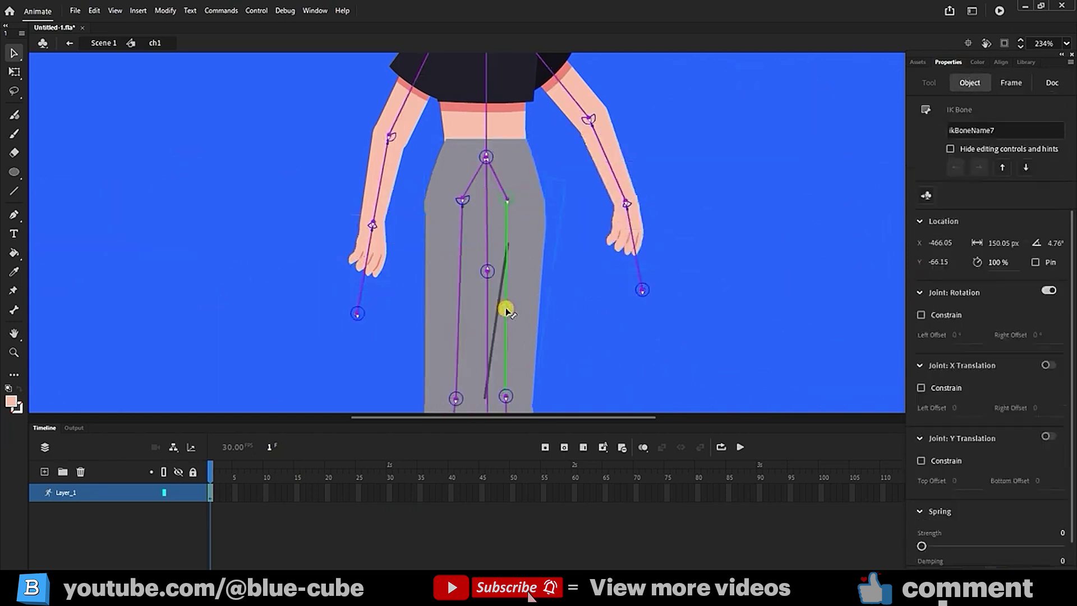
left_click(921, 315)
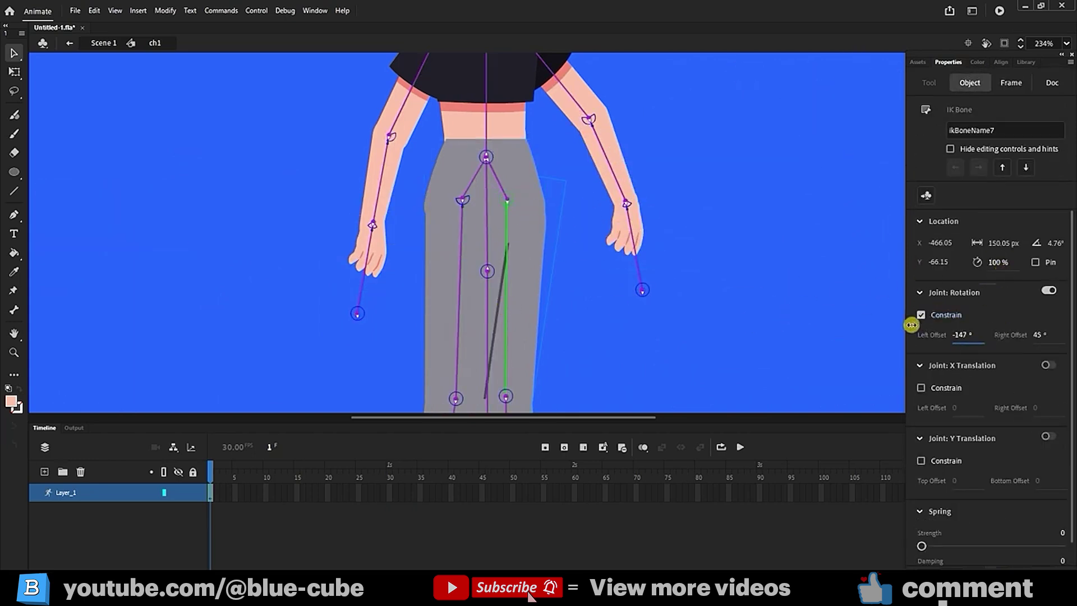
left_click_drag(508, 332, 555, 219)
key("ctrl+z")
- Constrain the left shin bone's joint rotation with a left offset of -43° and test how the knee bends
scroll(565, 217, "down", 3)
scroll(566, 218, "up", 1)
left_click(504, 248)
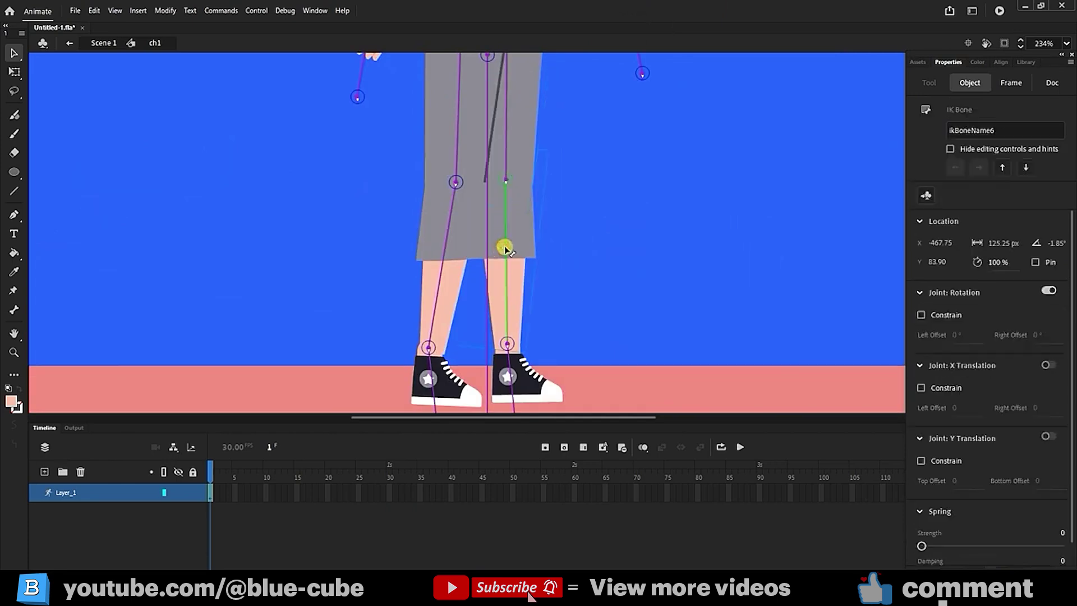
left_click(934, 312)
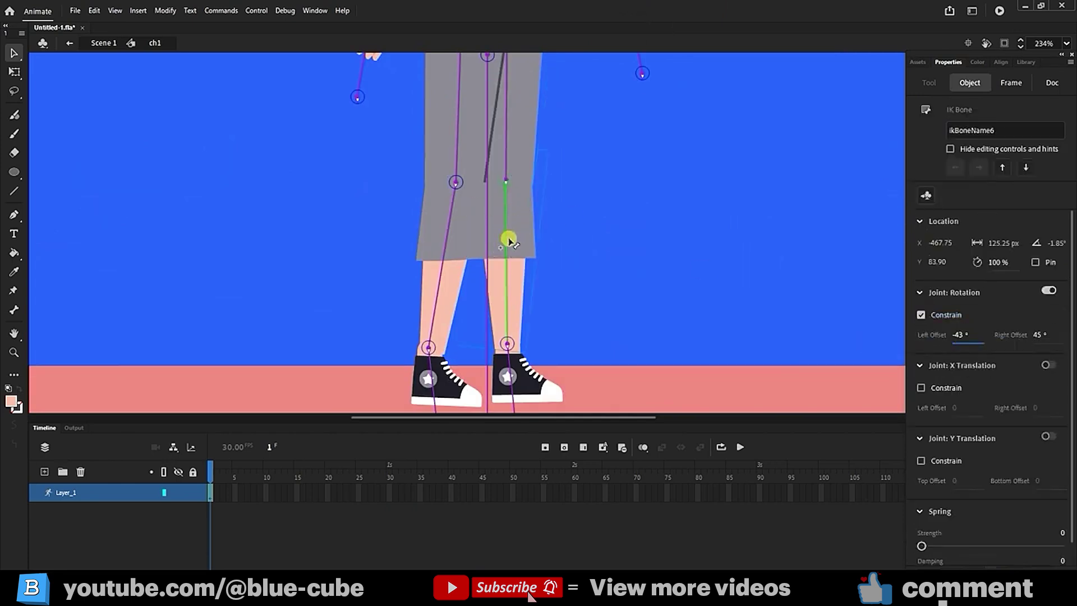
left_click_drag(508, 241, 542, 212)
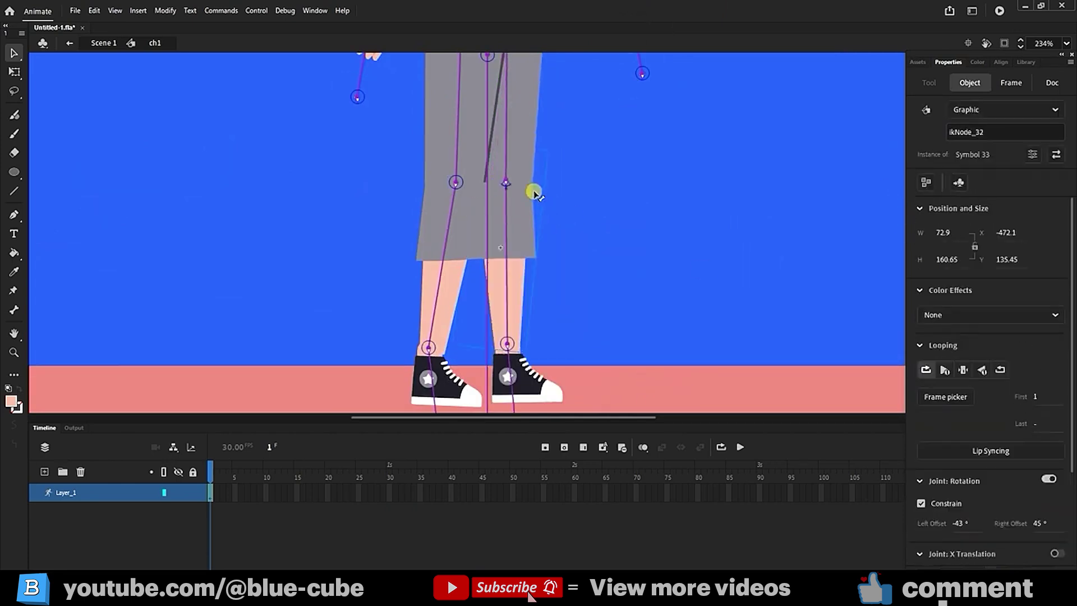
- Readjust the left shin's rotation limits to a left offset of -358° and a right offset of 126°, testing the knee bend
left_click(505, 212)
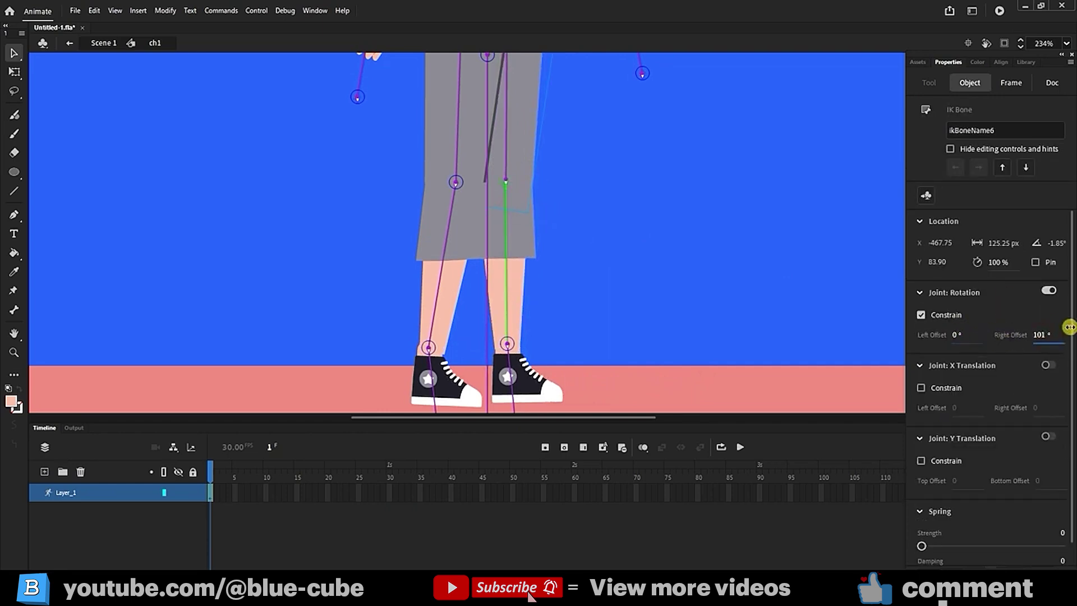
left_click_drag(511, 271, 605, 235)
key("ctrl+z")
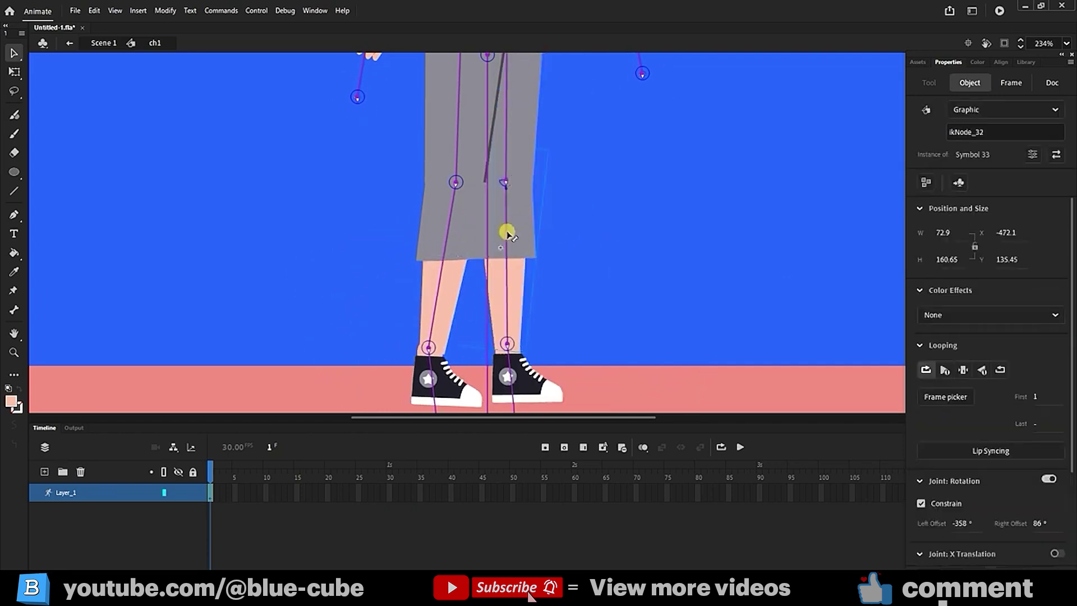
left_click(507, 233)
left_click_drag(959, 334, 928, 333)
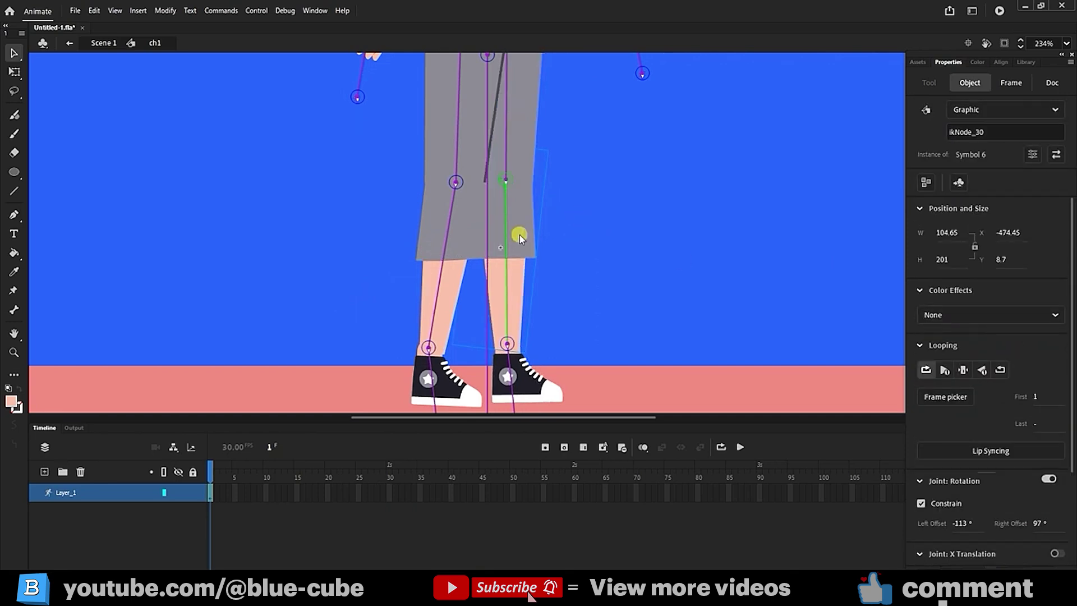
left_click_drag(516, 233, 636, 149)
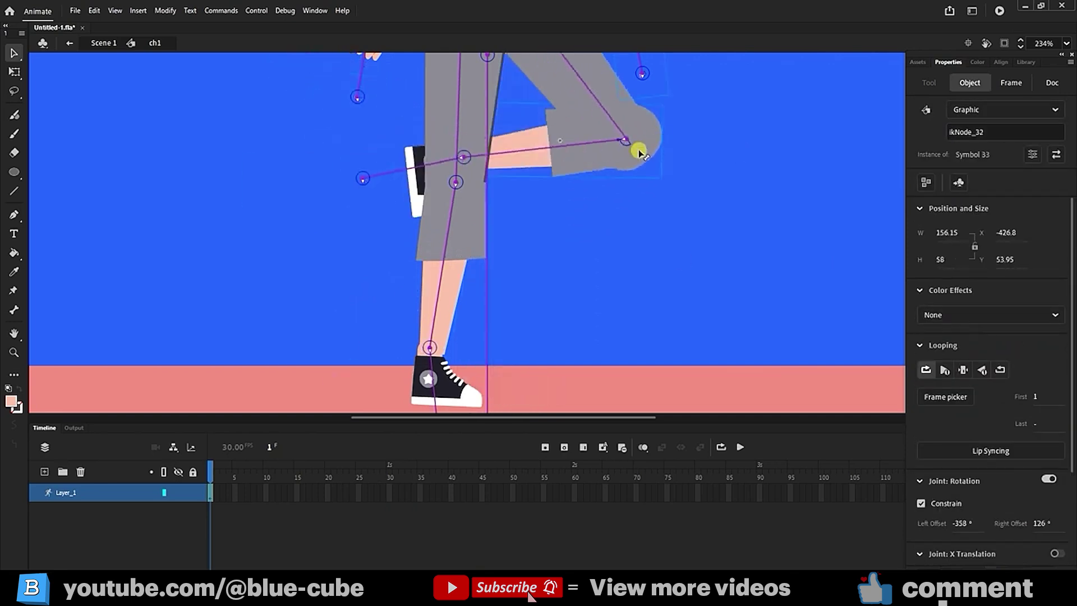
- Display the layers as outlines, shift the left knee's joint slightly inward and up with Free Transform, and restore the filled display
left_click(163, 472)
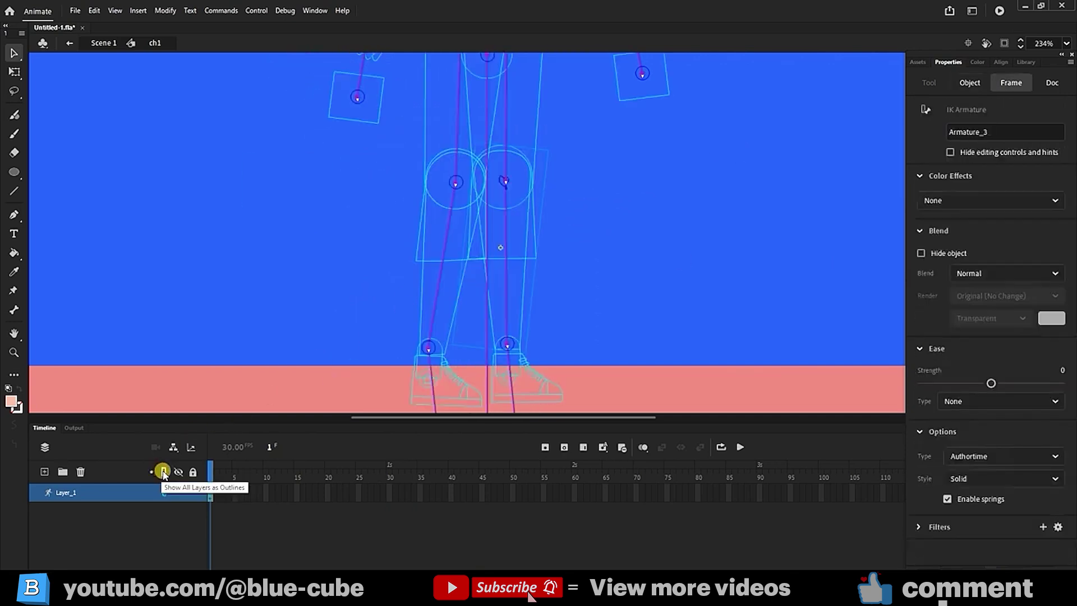
left_click(501, 190)
left_click(16, 71)
left_click(502, 219)
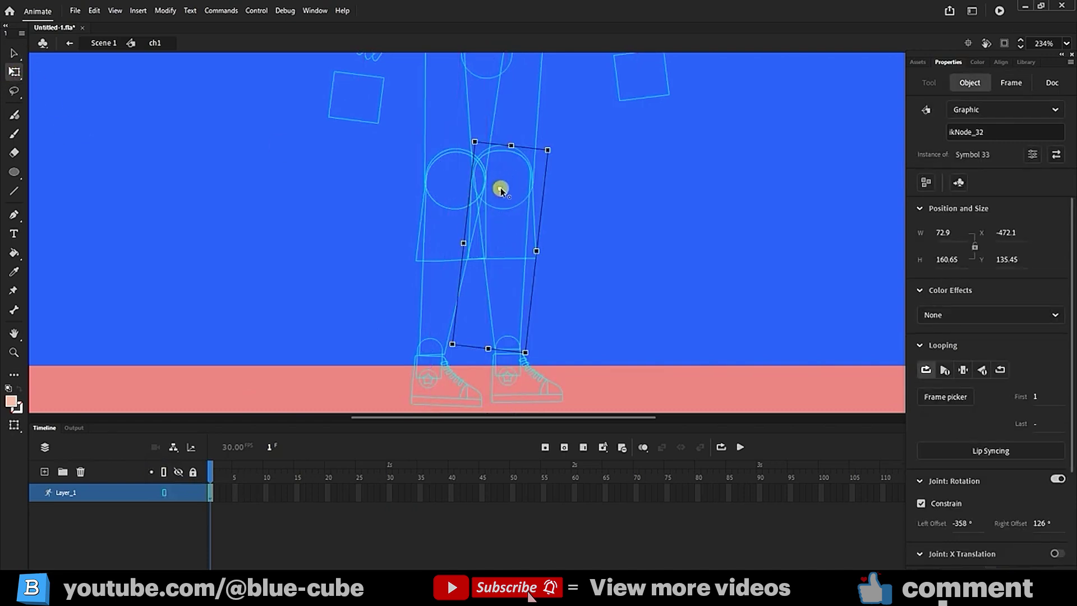
key("v")
mouse_move(507, 281)
left_mouse_down()
mouse_move(538, 286)
mouse_move(601, 131)
mouse_move(526, 185)
mouse_move(572, 144)
mouse_move(548, 168)
mouse_move(497, 288)
left_mouse_up()
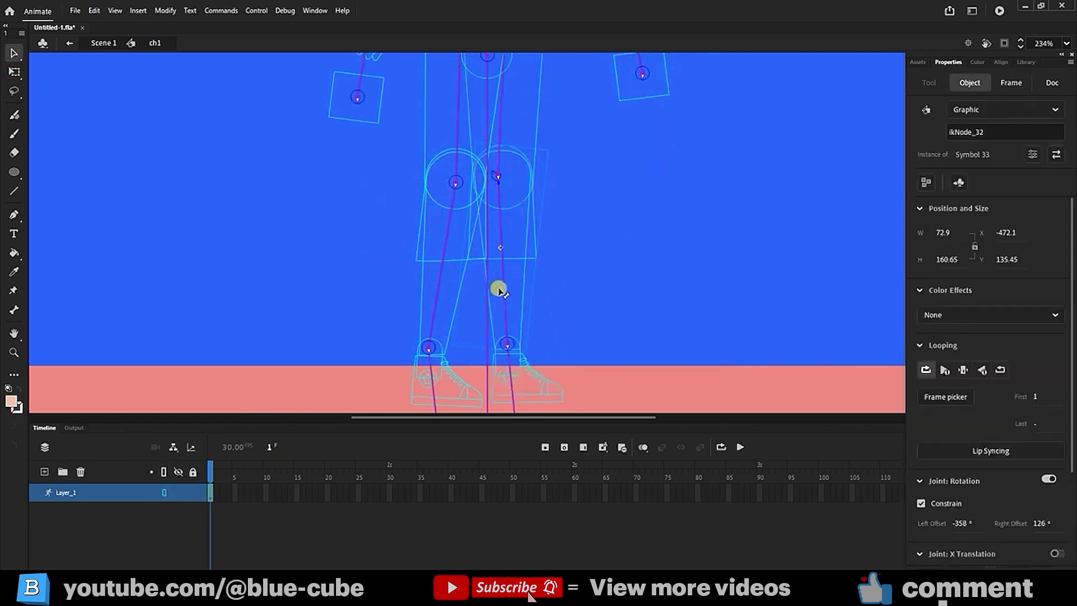
left_click(163, 471)
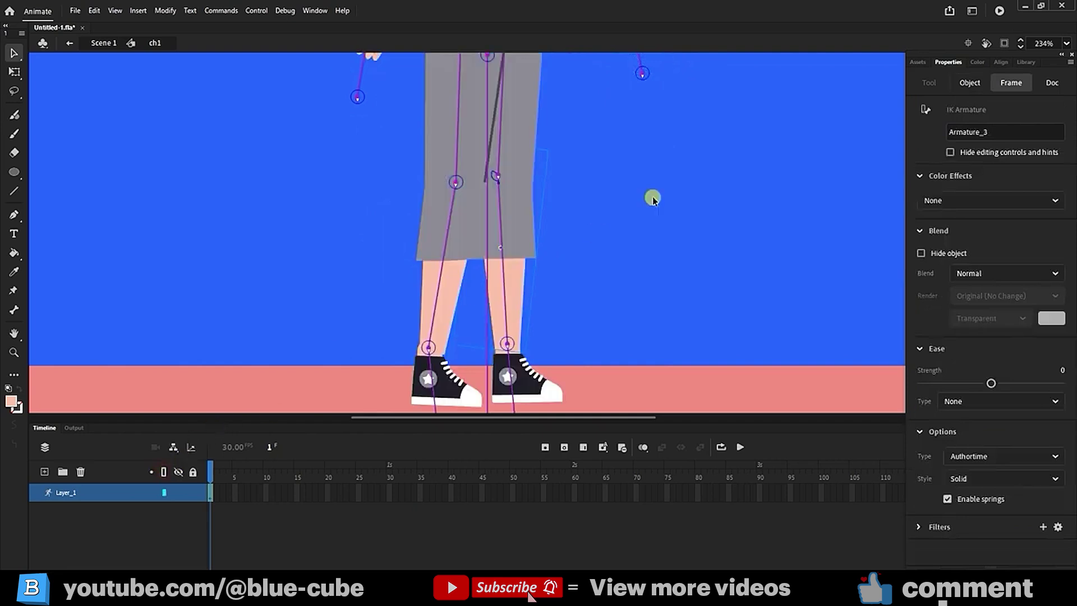
- Constrain the right shin bone's joint rotation to a left offset of -2° and a right offset of 123°
left_click(443, 260)
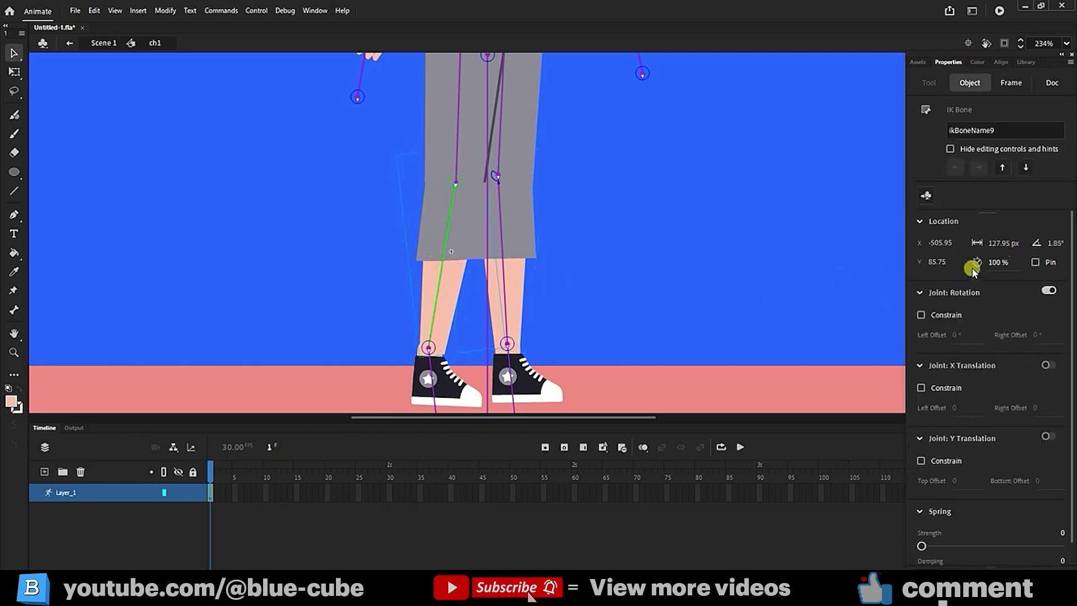
left_click(920, 315)
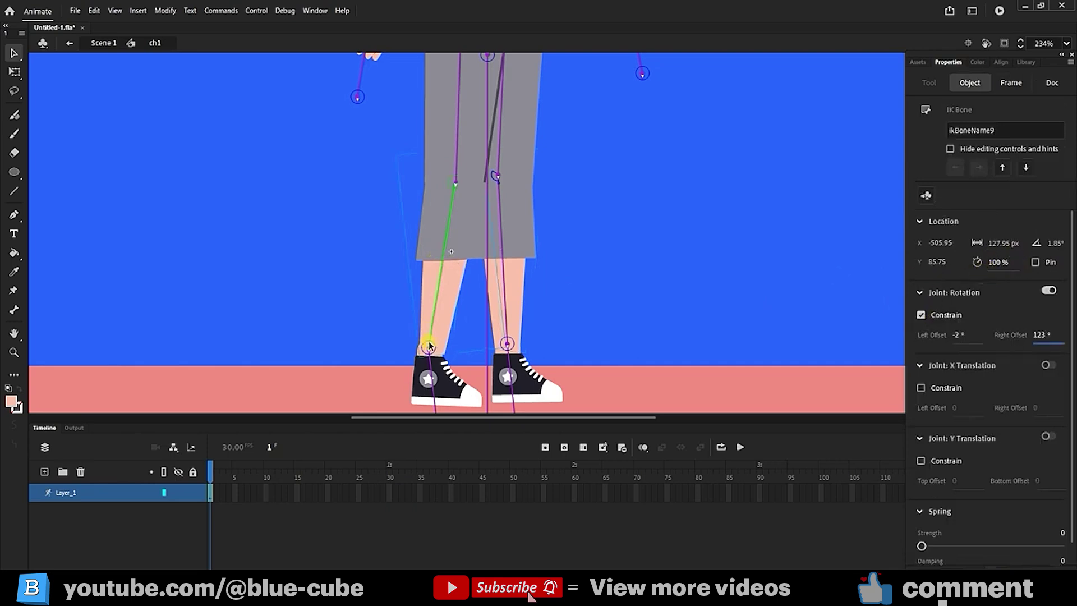
- Constrain the right foot bone's joint rotation to -46° and 44°, test the foot's swing, and undo the test pose
scroll(455, 370, "down", 3)
left_click(437, 283)
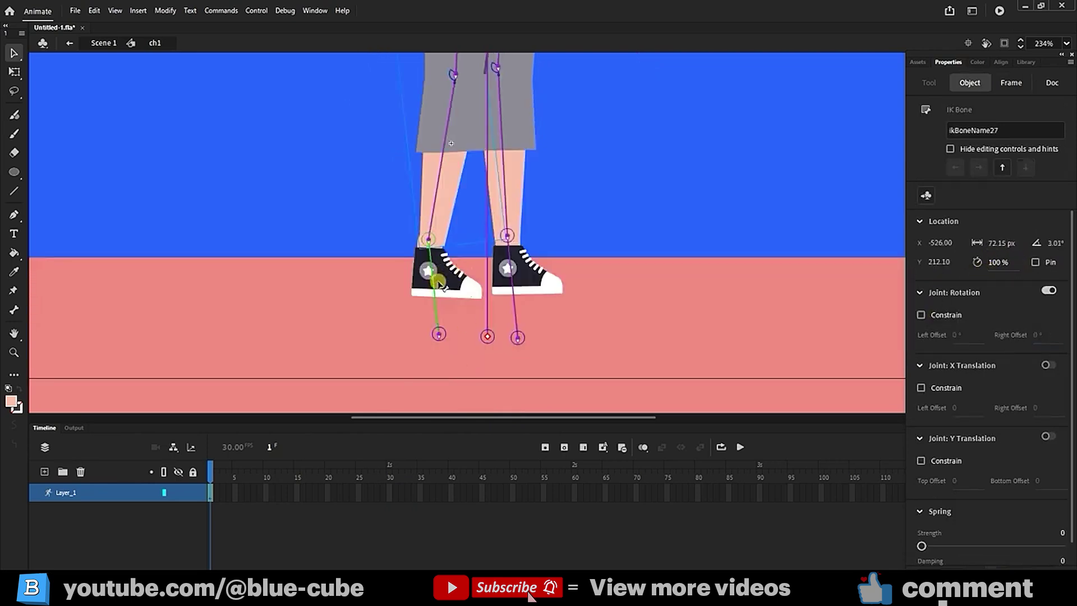
left_click(922, 314)
left_click_drag(429, 272, 506, 262)
key("ctrl+z")
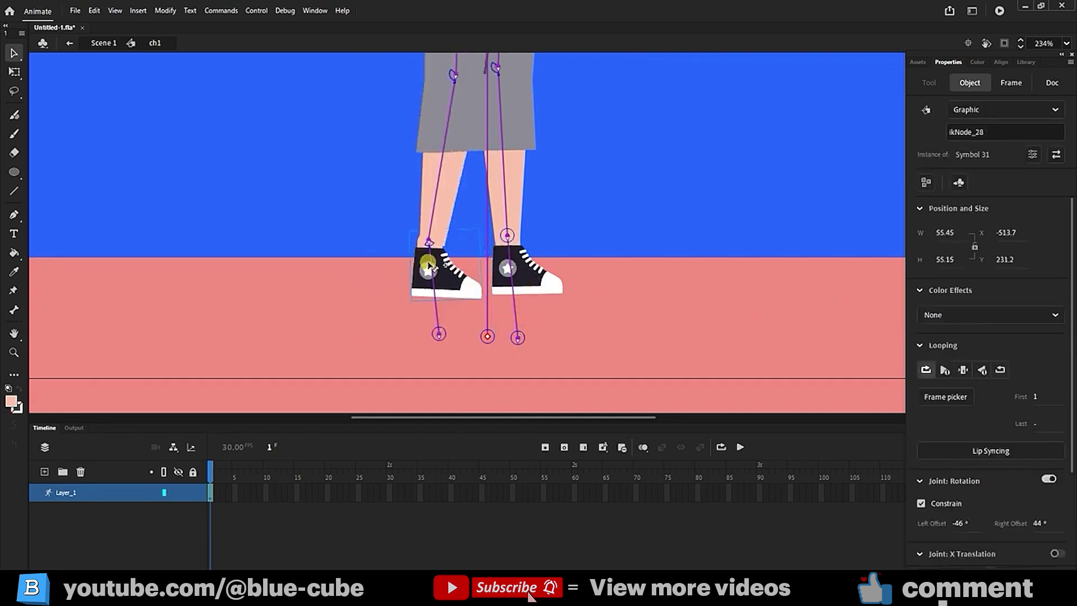
- Adjust the left offset of the right foot's rotation limit, test the foot's backward swing, and undo the test pose
left_click(428, 266)
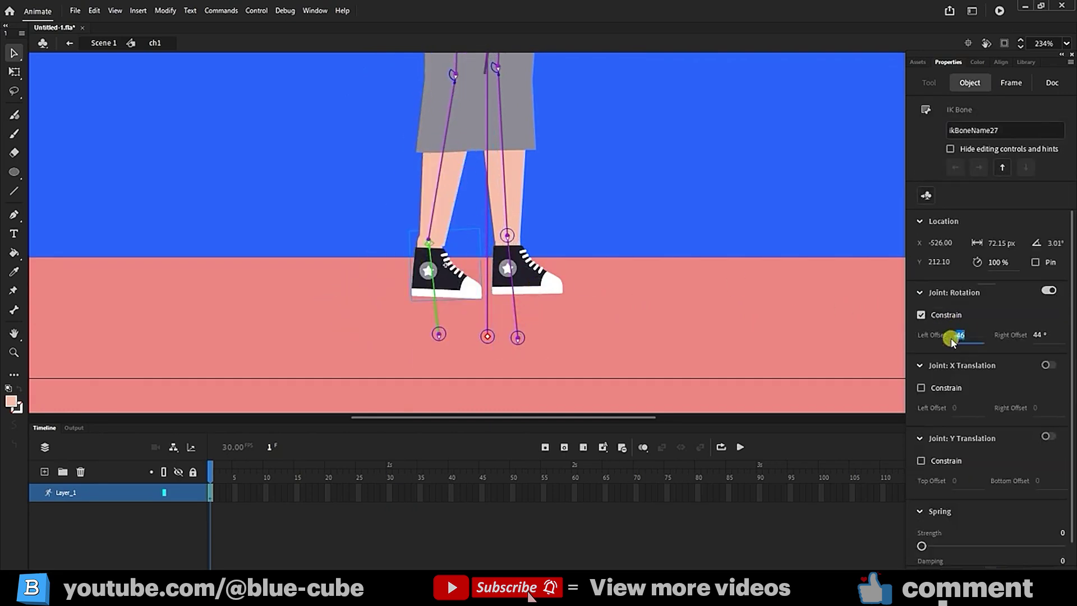
left_click_drag(433, 283, 371, 255)
key("ctrl+z")
- Constrain the left foot bone's joint rotation to a left offset of -30° and a right offset of 30°
left_click(508, 267)
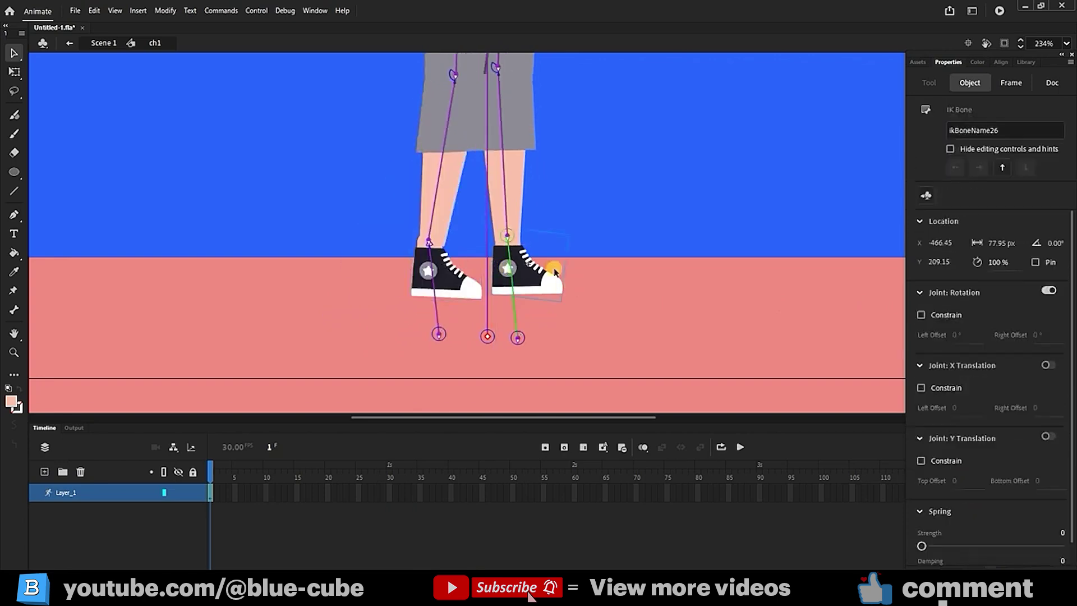
left_click(921, 314)
left_click(966, 335)
type("-30")
left_click(1042, 334)
type("30")
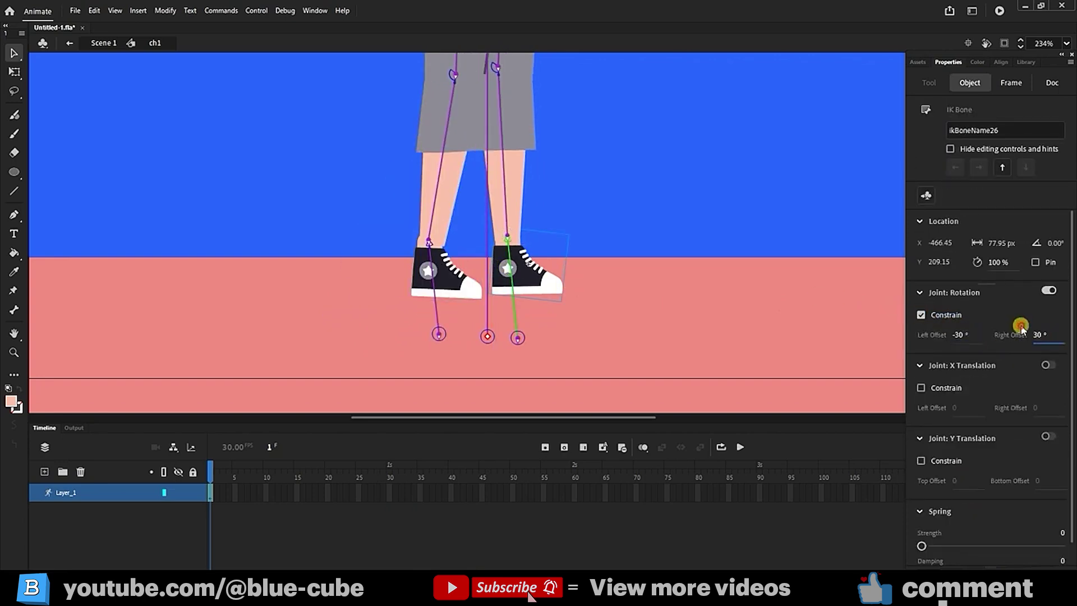
- Show the whole character at 100% zoom and raise both arms in front of the chest to test the rig
key("ctrl+1")
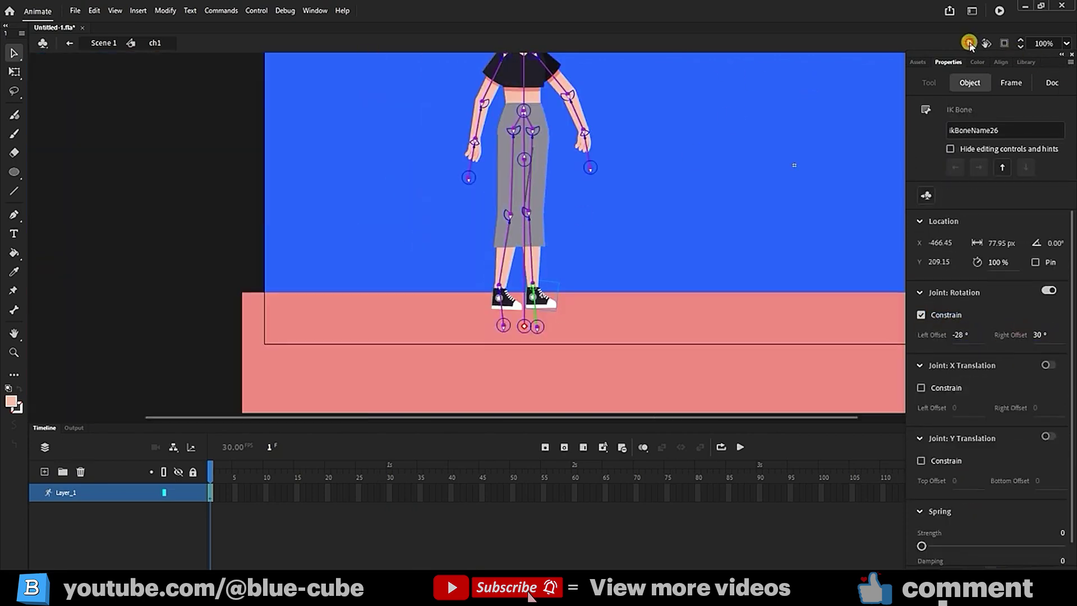
left_click(969, 43)
left_click_drag(411, 234, 413, 197)
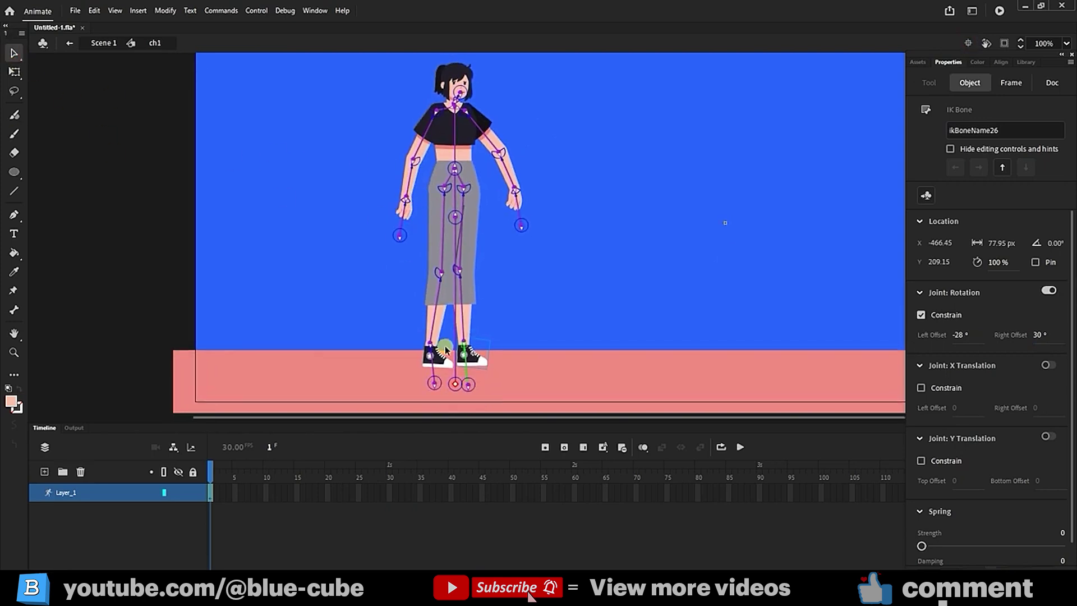
left_click_drag(521, 229, 527, 109)
left_click_drag(399, 235, 507, 79)
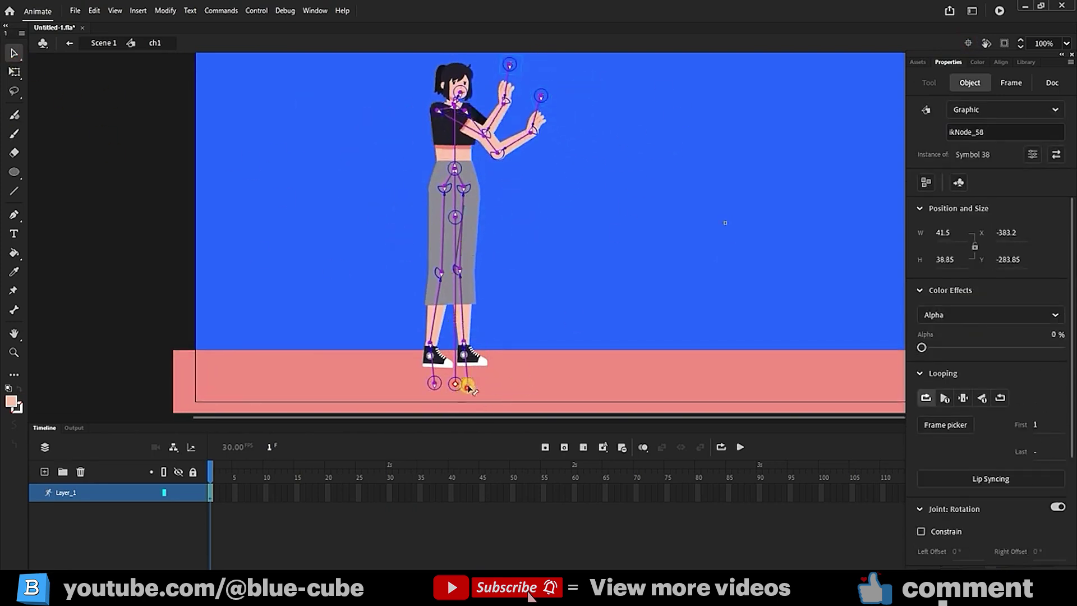
- Try kicking the left leg and the right leg forward by their end bones, and undo both leg poses
left_click_drag(469, 388, 586, 336)
left_click_drag(434, 383, 528, 340)
key("ctrl+z")
key("ctrl+z")
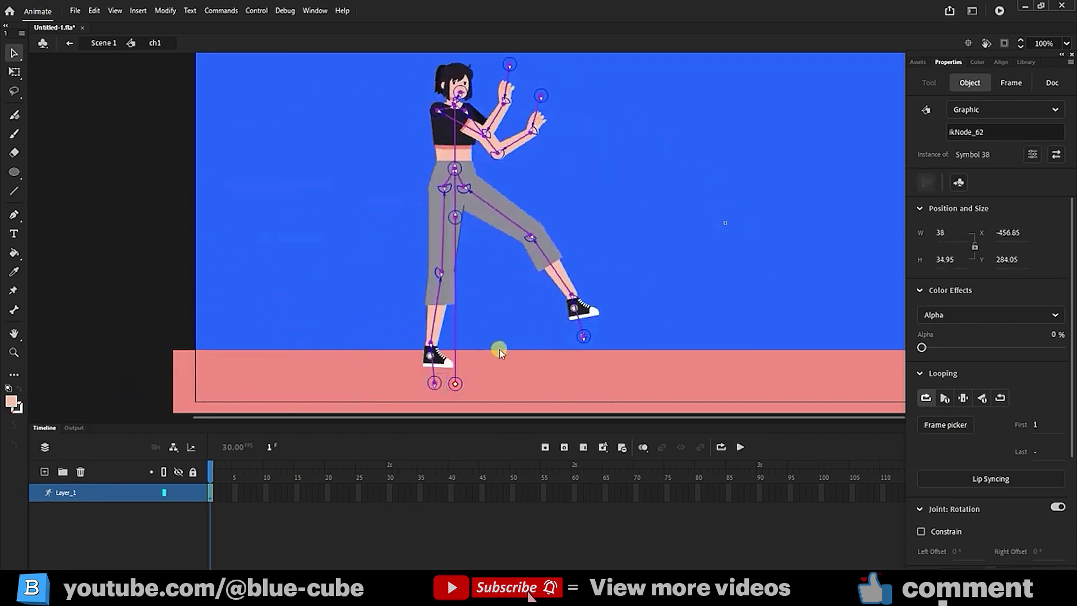
key("ctrl+z")
- Lower both arms, spread them with the left forward and the right back, and swing the right leg forward and backward
left_click_drag(513, 65, 372, 285)
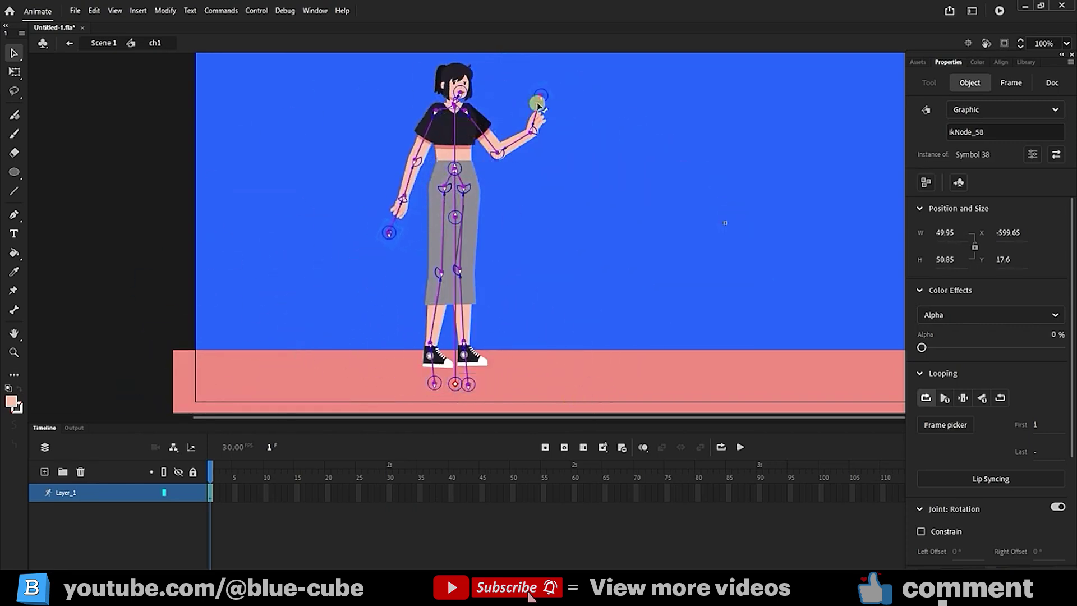
left_click_drag(540, 96, 518, 252)
left_click_drag(486, 191, 543, 101)
left_click_drag(414, 171, 351, 164)
left_click_drag(442, 230, 541, 329)
left_click_drag(460, 359, 391, 343)
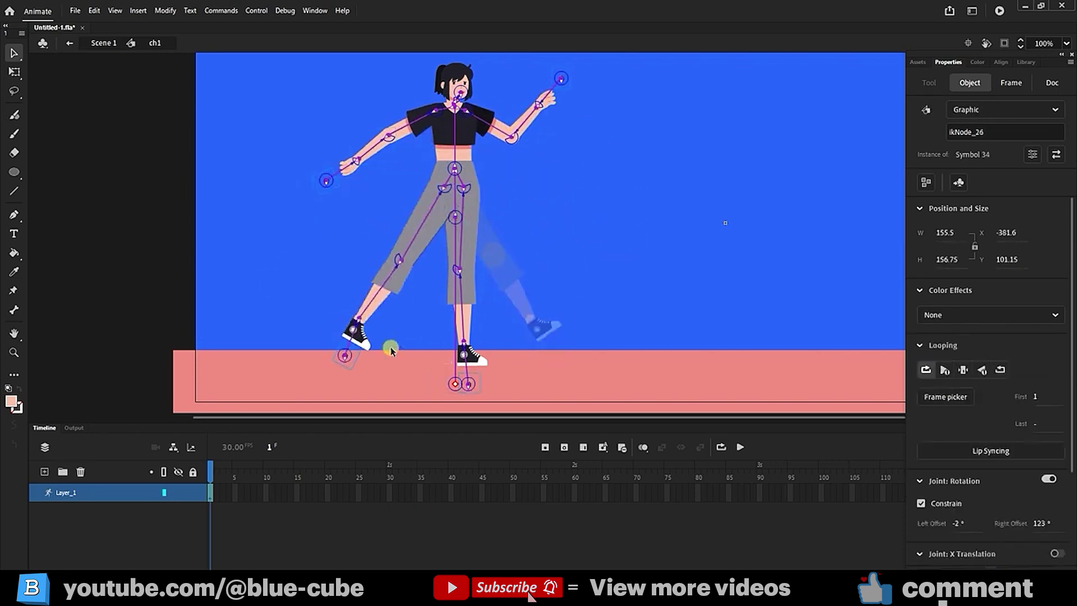